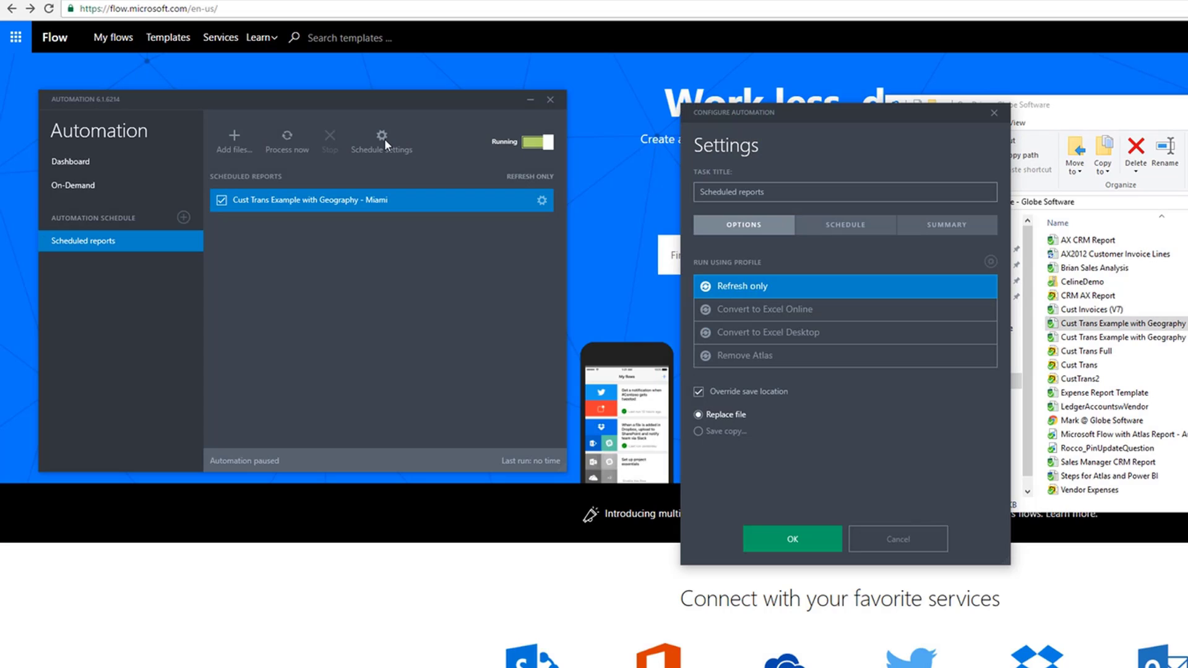
Step: Review the scheduling frequencies offered for the Scheduled reports task, then leave its settings unchanged
{"action": "left_click", "coordinate": [868, 226]}
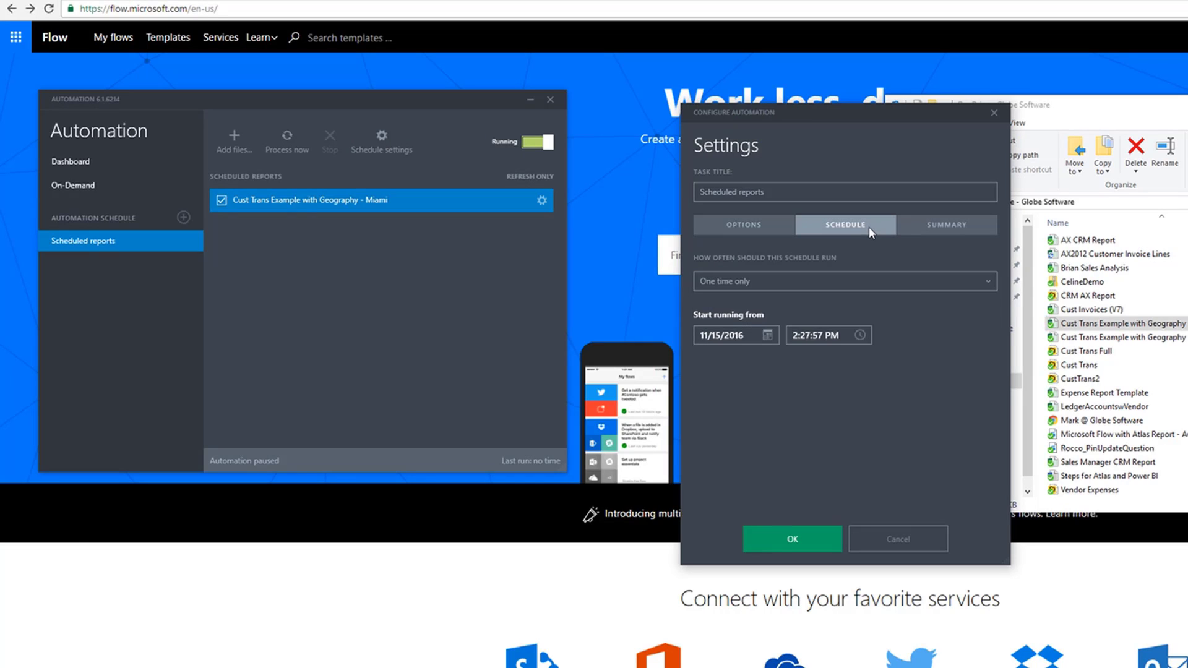
{"action": "left_click", "coordinate": [990, 282]}
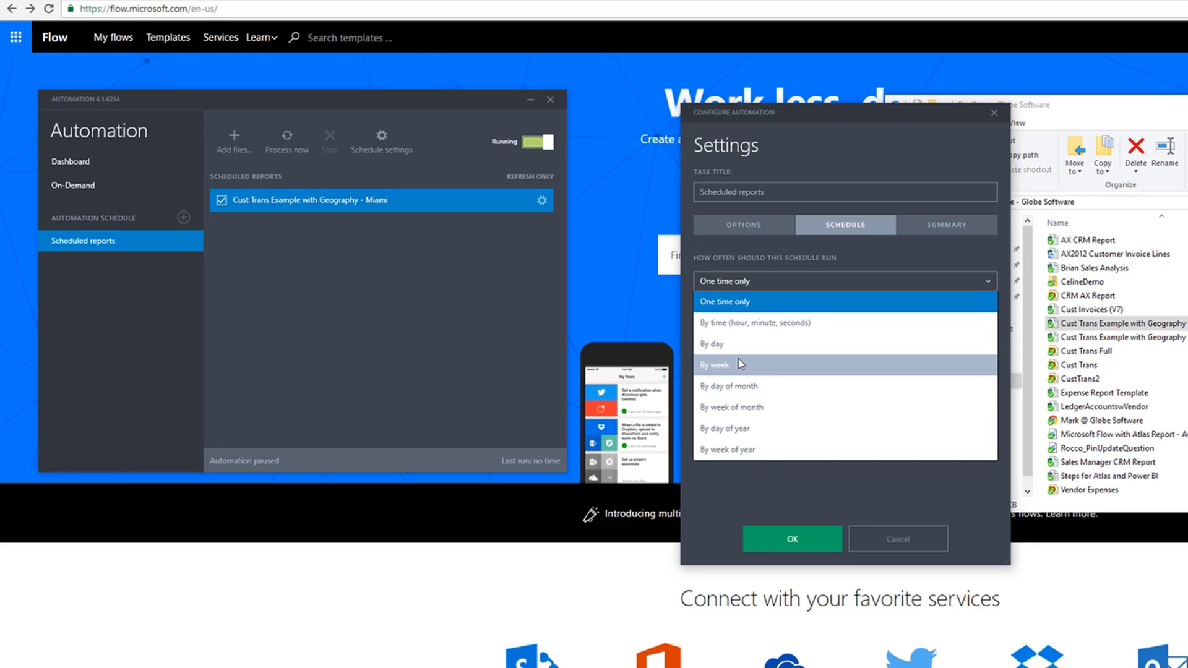
{"action": "left_click", "coordinate": [806, 475]}
{"action": "left_click", "coordinate": [744, 225]}
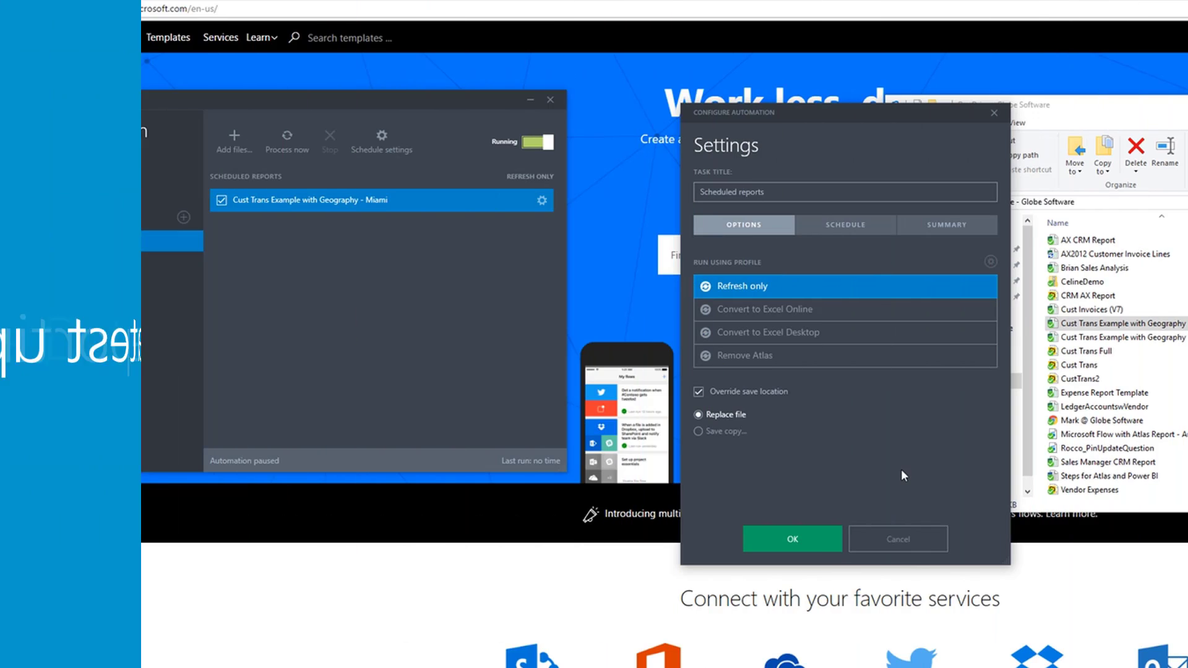
{"action": "left_click", "coordinate": [912, 541]}
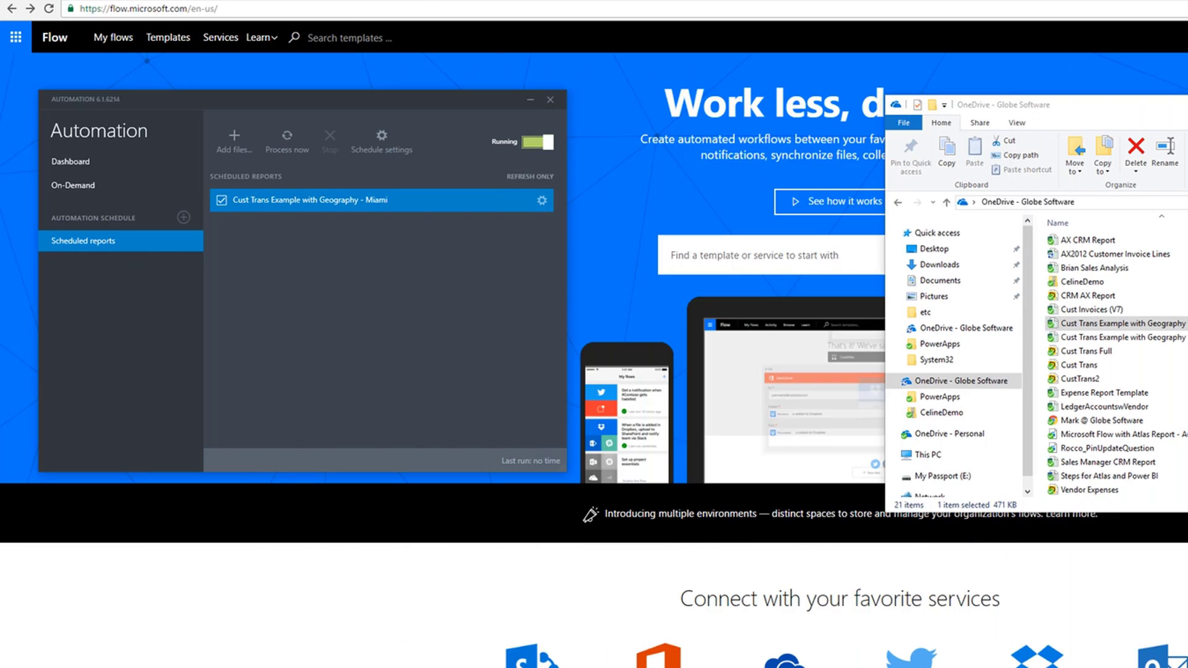
Step: Clear the File Explorer and Automation windows off the Flow site and search its templates for "one drive"
{"action": "left_click", "coordinate": [1186, 104]}
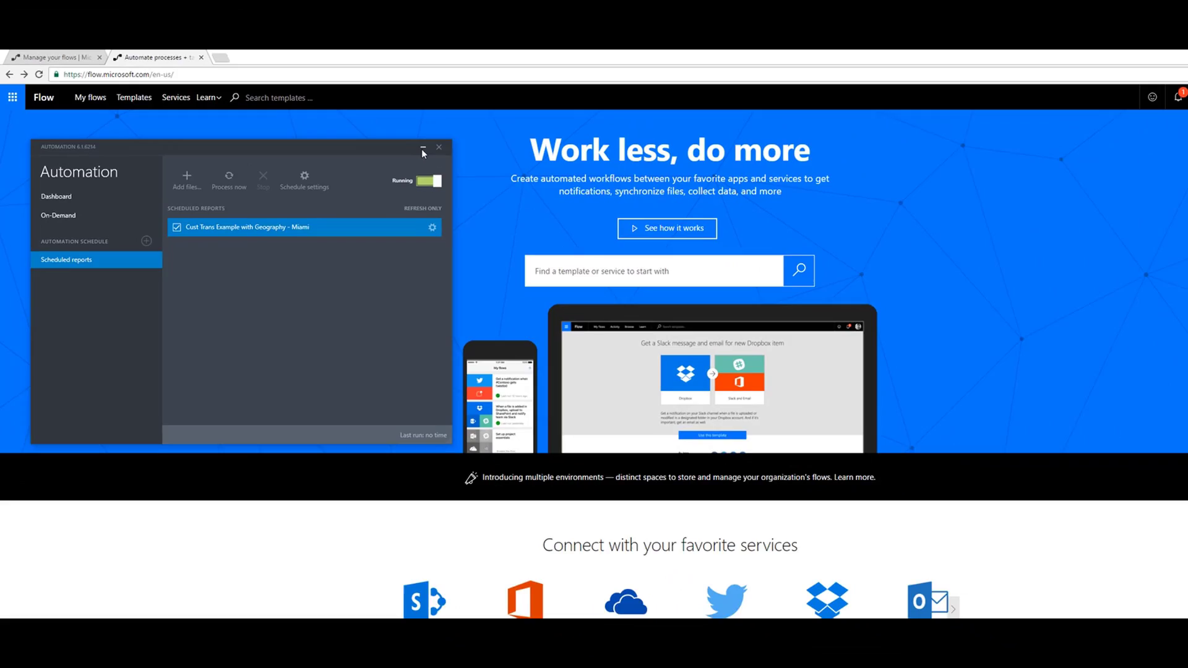
{"action": "left_click", "coordinate": [530, 100]}
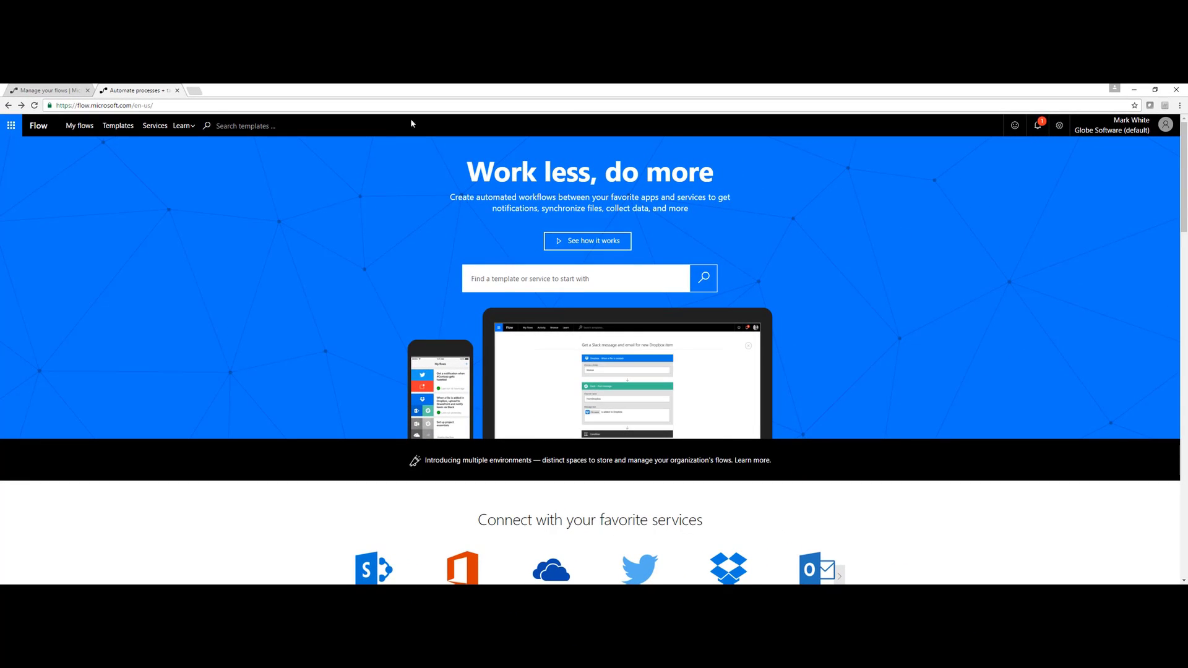
{"action": "left_click", "coordinate": [585, 277]}
{"action": "type", "text": "one drive"}
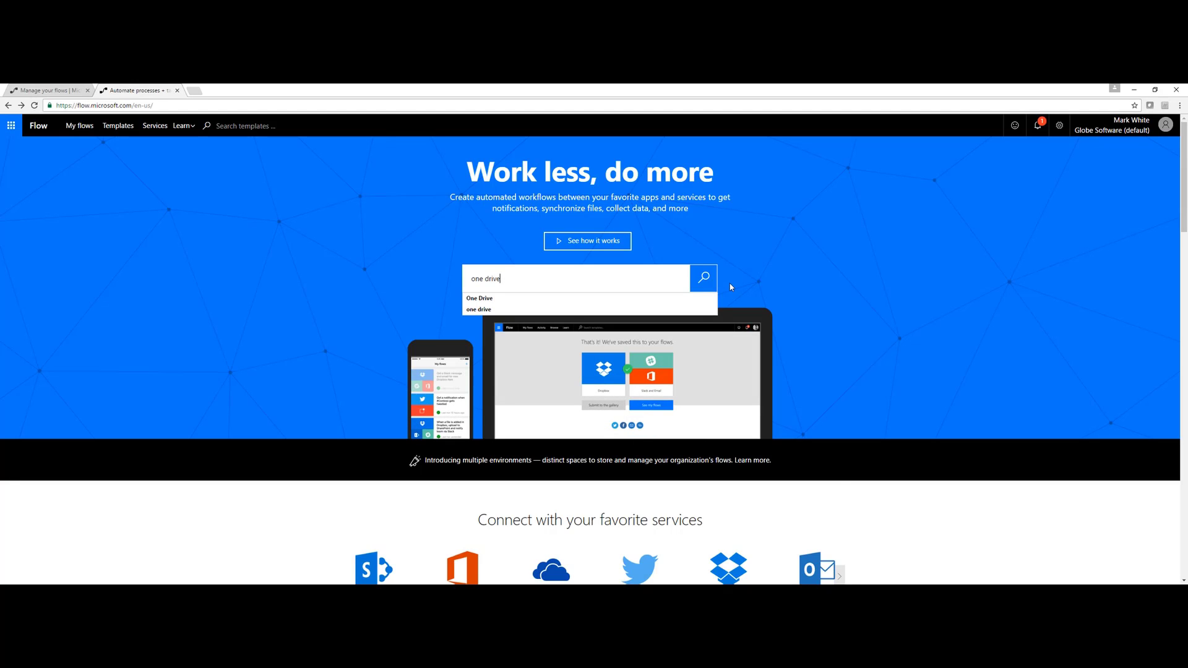
{"action": "key", "text": "Return"}
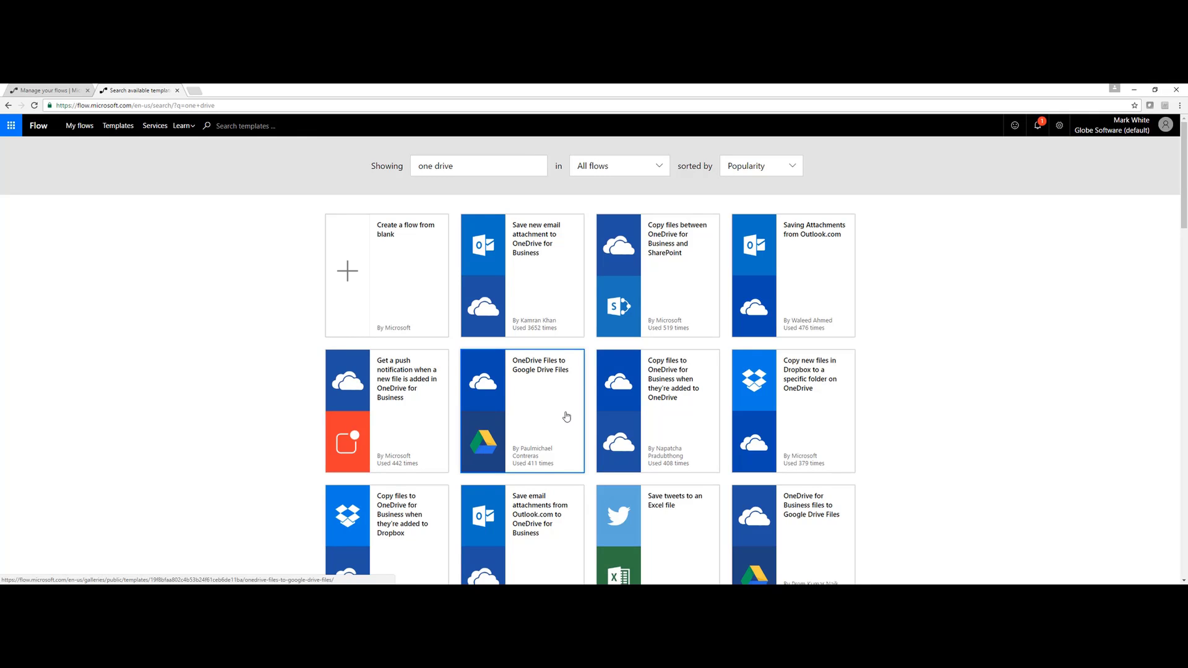
Step: Browse the OneDrive template results for one that sends an email when a file is updated
{"action": "scroll", "coordinate": [594, 402], "scroll_direction": "down", "scroll_amount": 3}
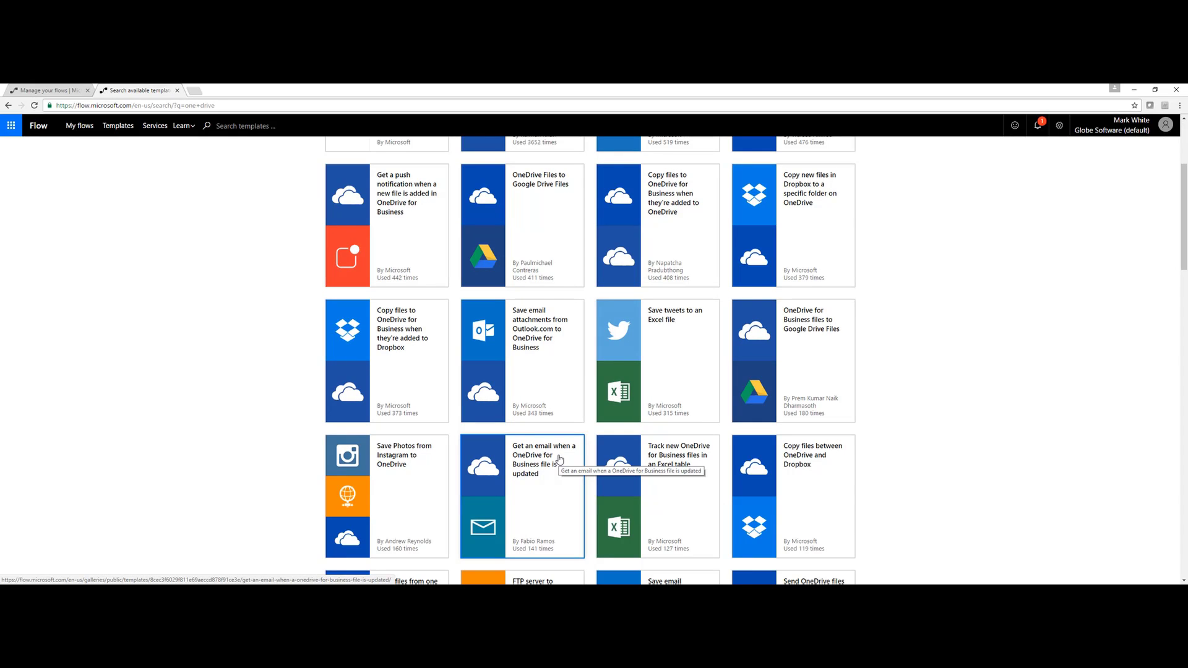
{"action": "scroll", "coordinate": [564, 475], "scroll_direction": "down", "scroll_amount": 1}
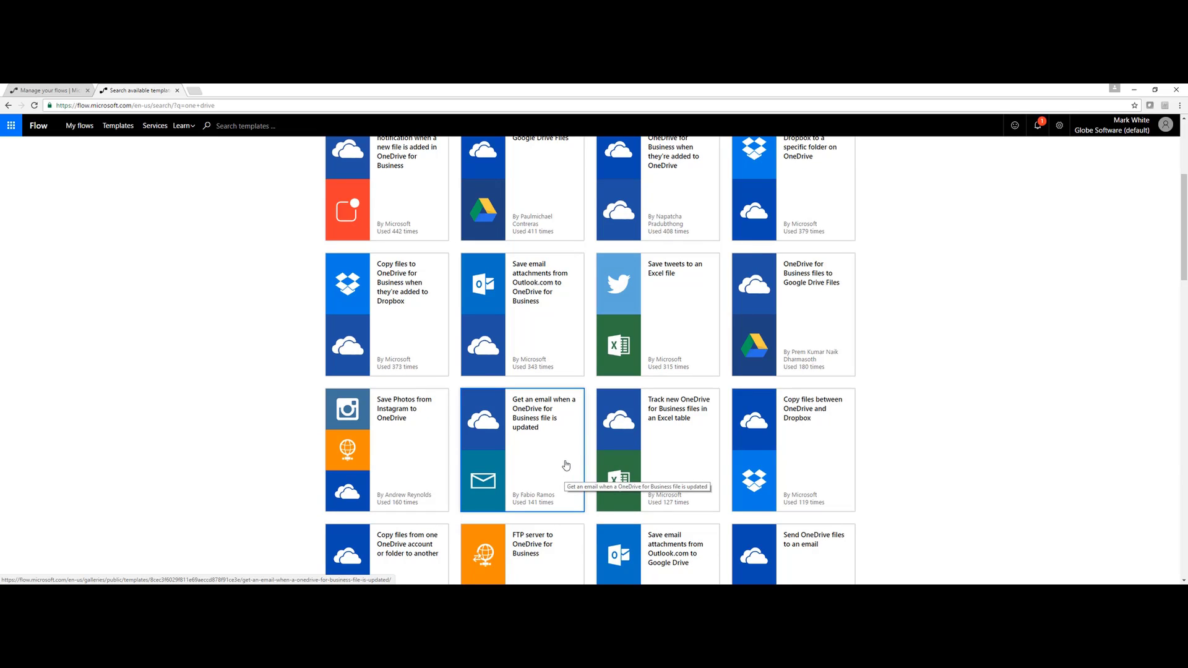
{"action": "scroll", "coordinate": [564, 472], "scroll_direction": "down", "scroll_amount": 3}
{"action": "scroll", "coordinate": [565, 465], "scroll_direction": "down", "scroll_amount": 6}
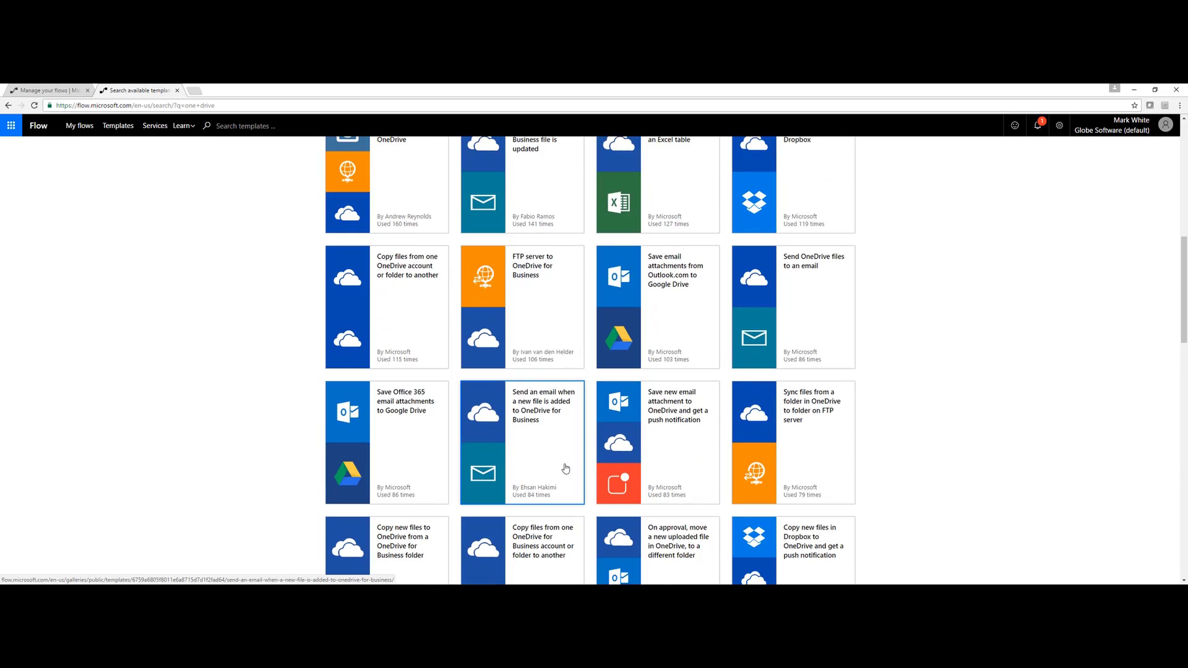
{"action": "scroll", "coordinate": [566, 472], "scroll_direction": "down", "scroll_amount": 3}
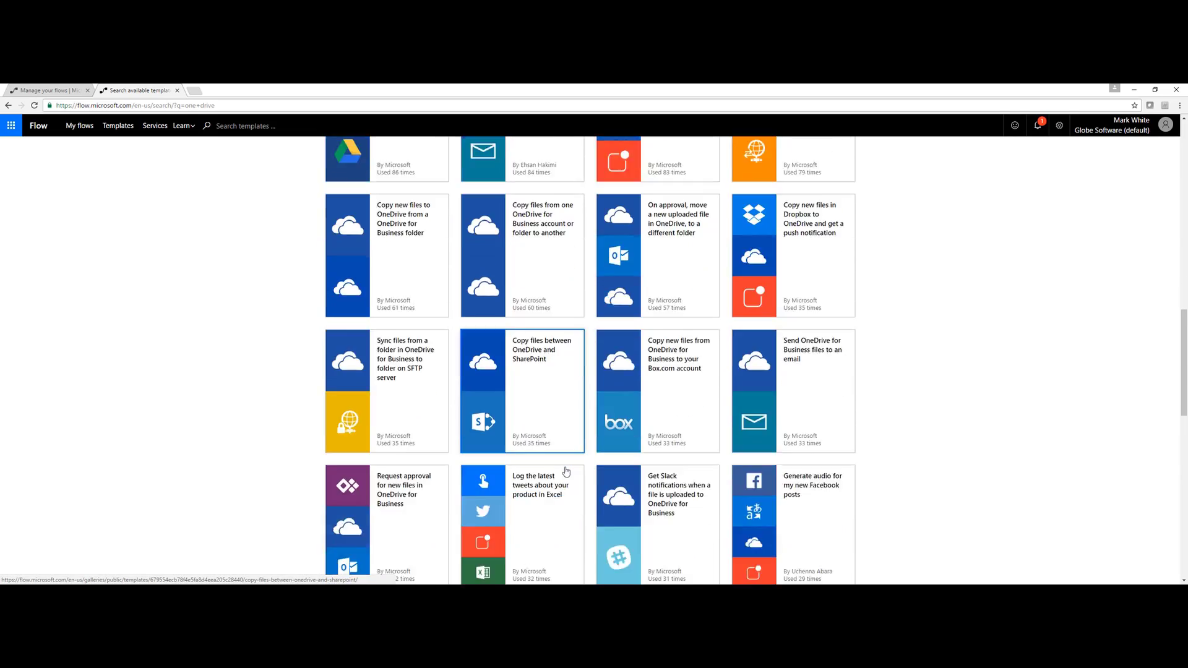
{"action": "scroll", "coordinate": [565, 471], "scroll_direction": "up", "scroll_amount": 5}
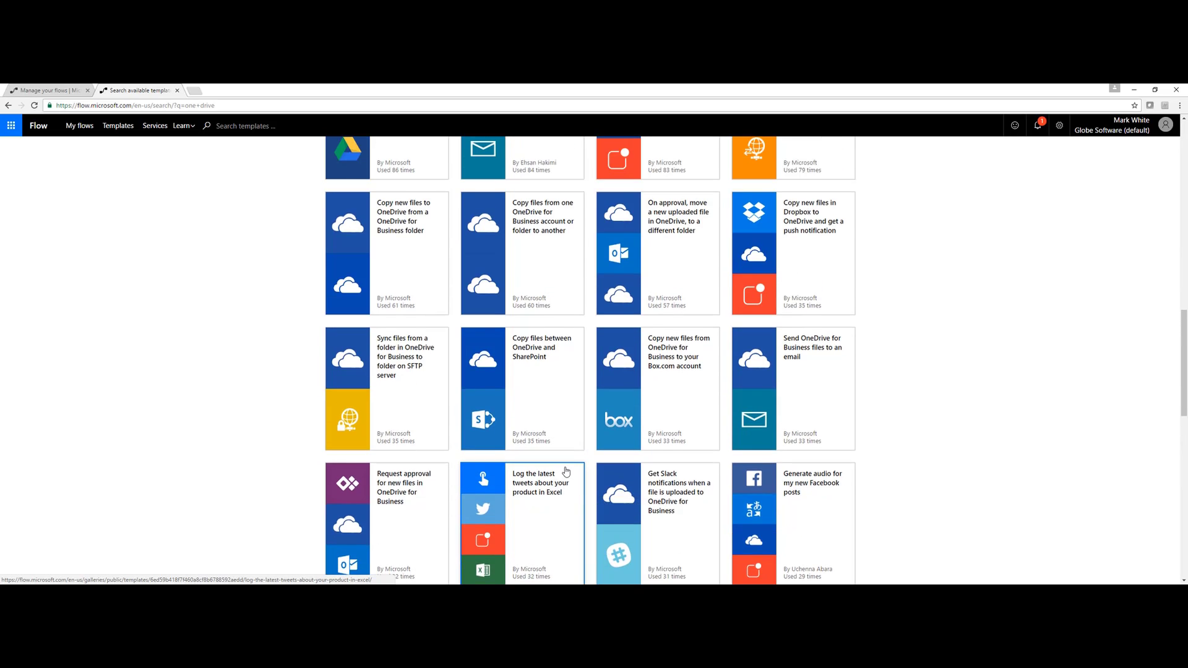
{"action": "scroll", "coordinate": [565, 472], "scroll_direction": "up", "scroll_amount": 5}
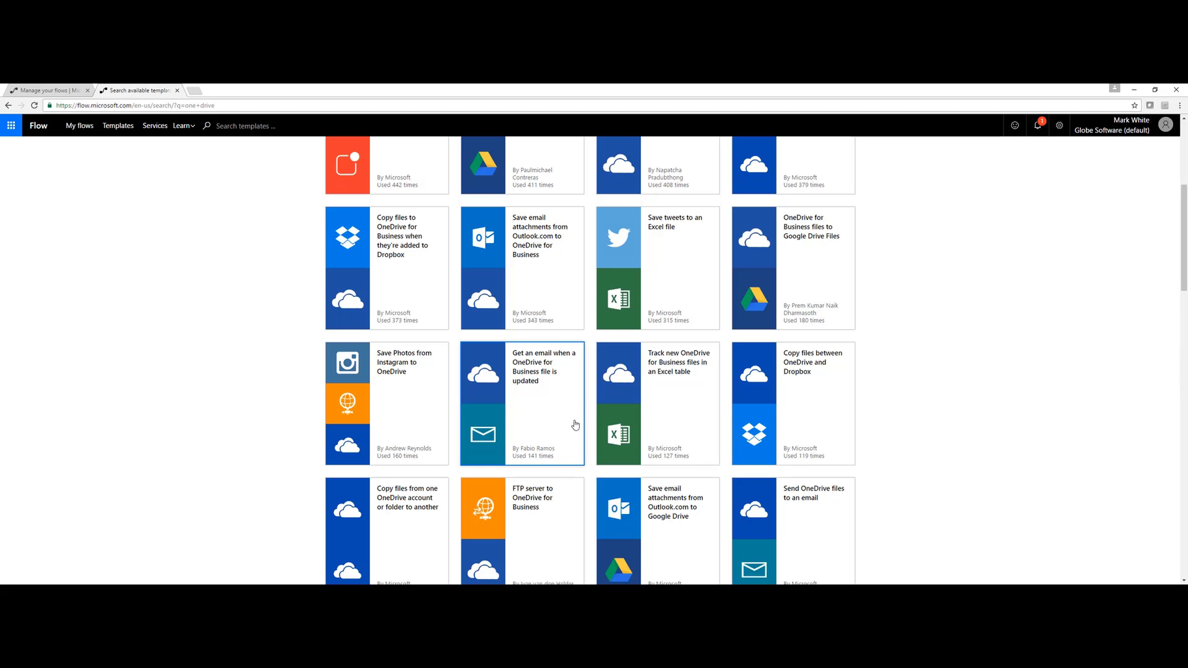
{"action": "scroll", "coordinate": [558, 422], "scroll_direction": "up", "scroll_amount": 1}
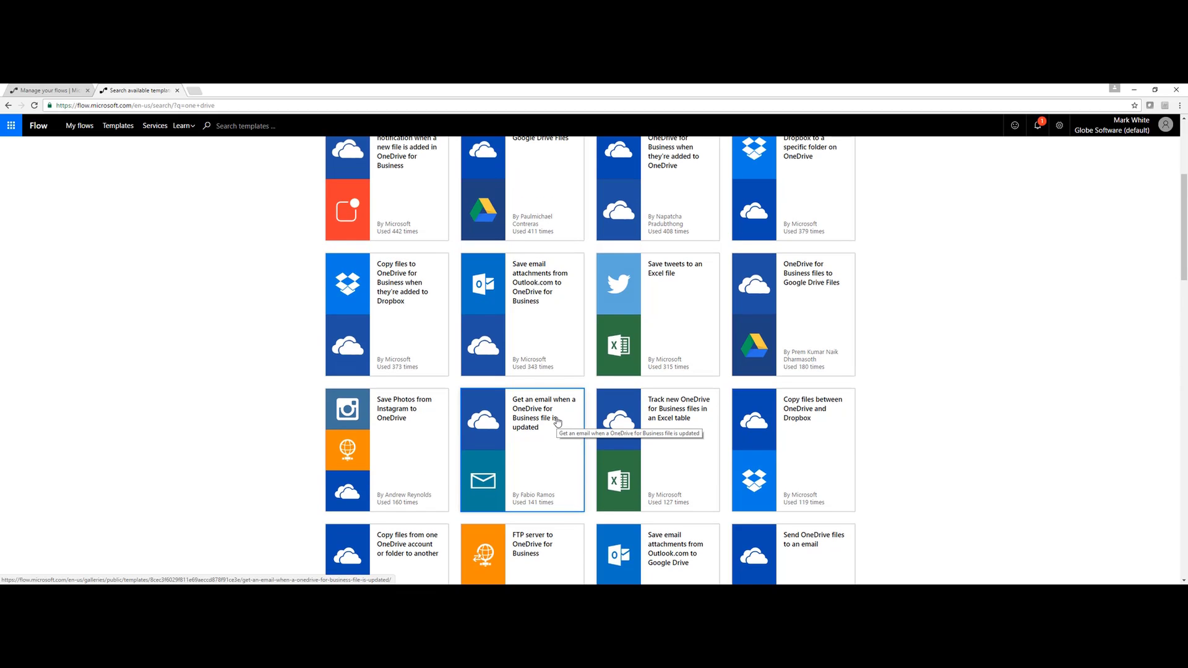
{"action": "scroll", "coordinate": [535, 368], "scroll_direction": "up", "scroll_amount": 1}
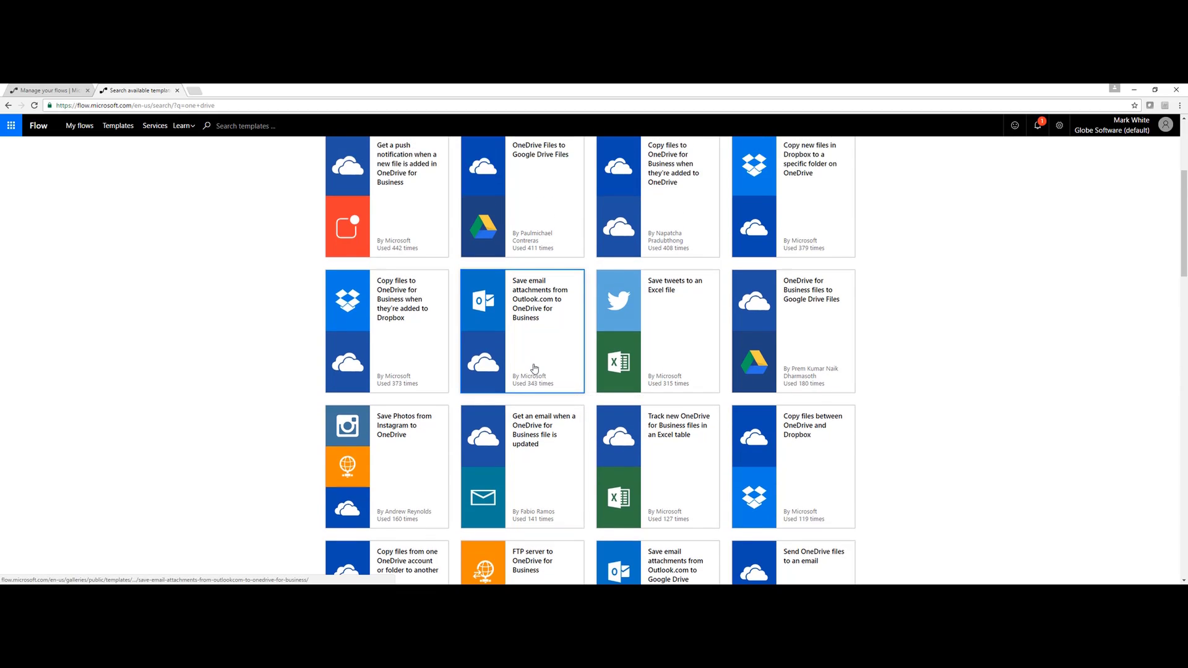
{"action": "scroll", "coordinate": [535, 368], "scroll_direction": "up", "scroll_amount": 2}
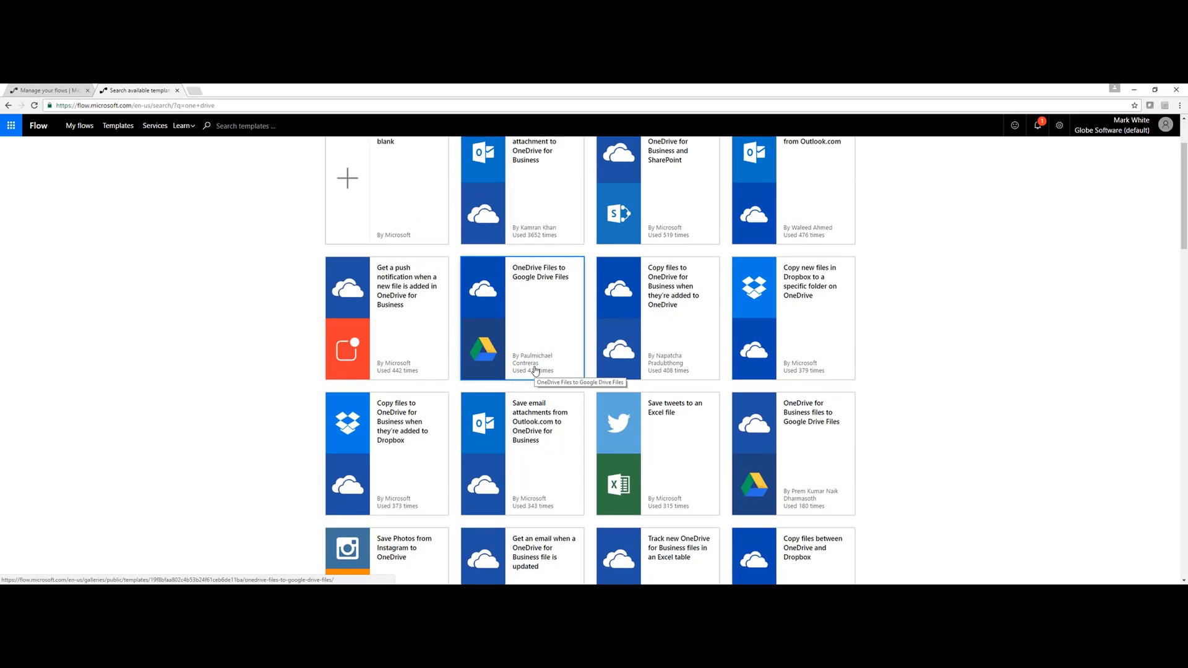
Step: Start a flow from the "Get an email when a OneDrive for Business file is updated" template using the connected OneDrive for Business and Mail accounts
{"action": "left_click", "coordinate": [537, 430]}
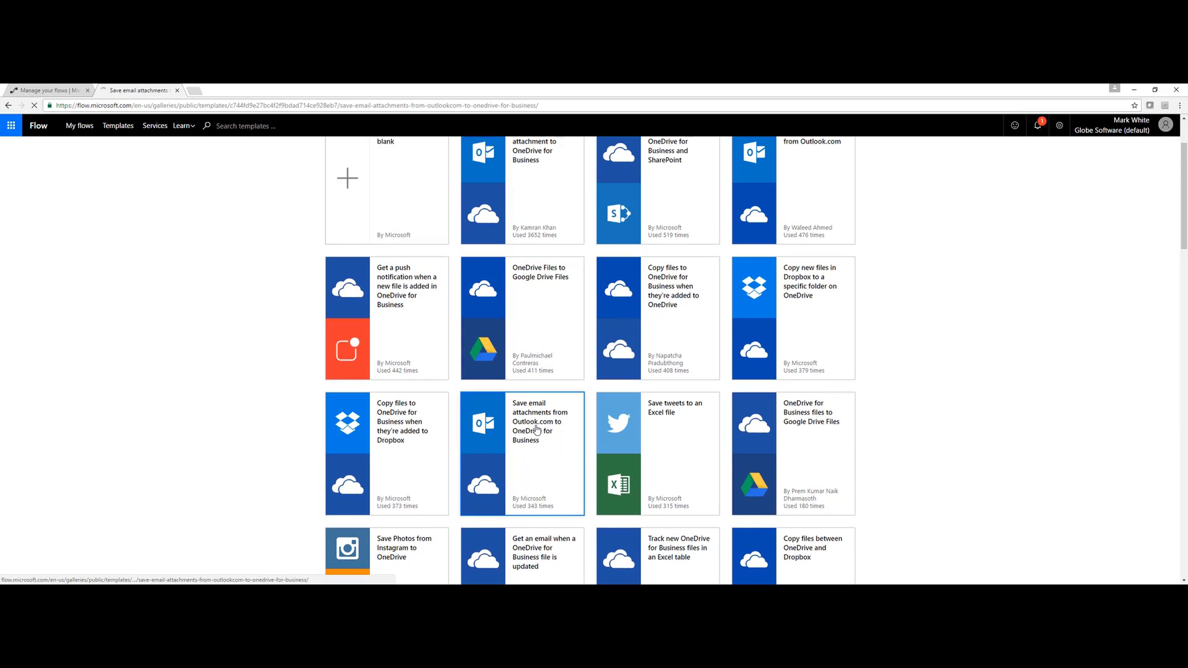
{"action": "left_click", "coordinate": [8, 106]}
{"action": "scroll", "coordinate": [548, 471], "scroll_direction": "down", "scroll_amount": 2}
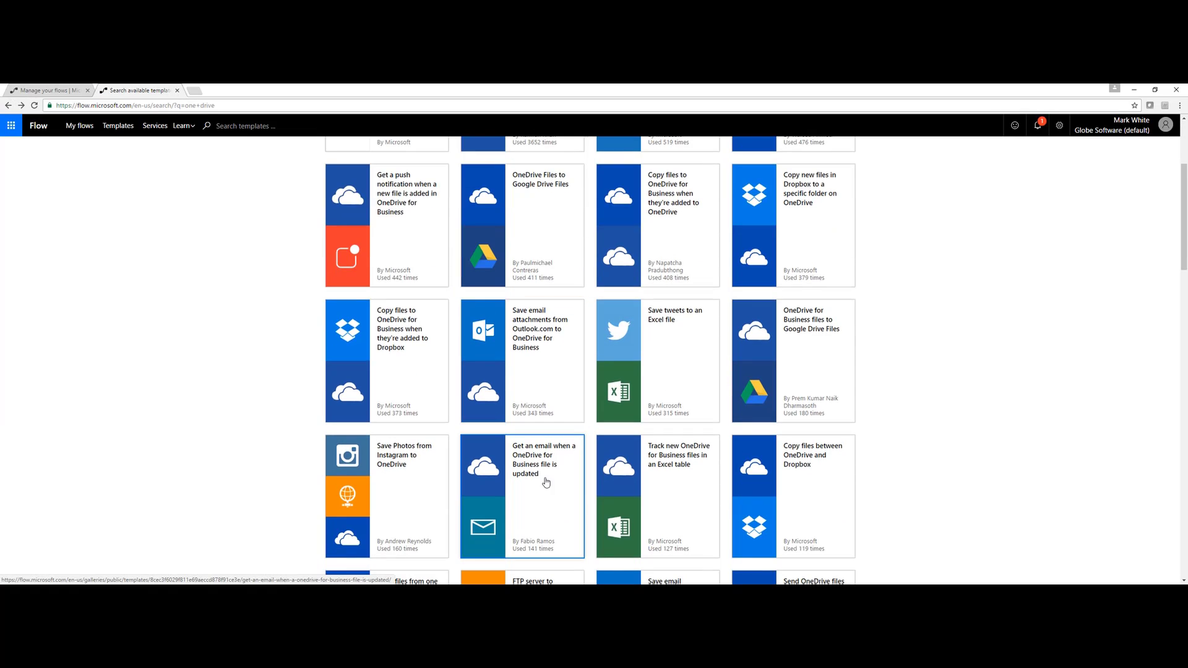
{"action": "left_click", "coordinate": [546, 482]}
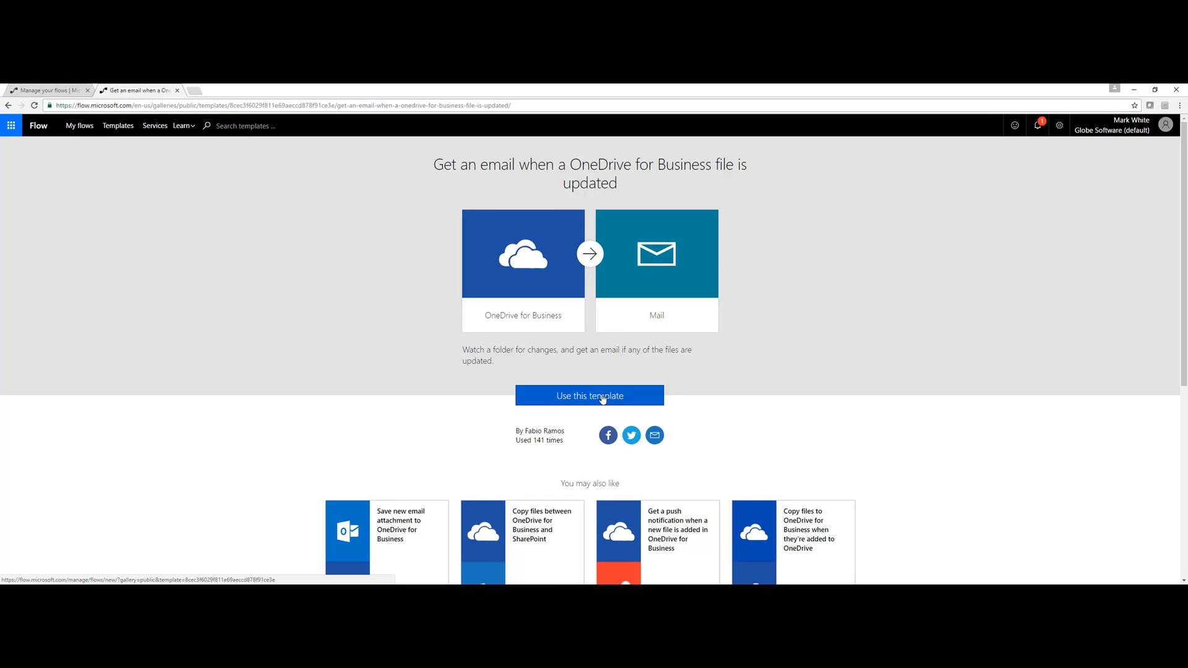
{"action": "left_click", "coordinate": [603, 398]}
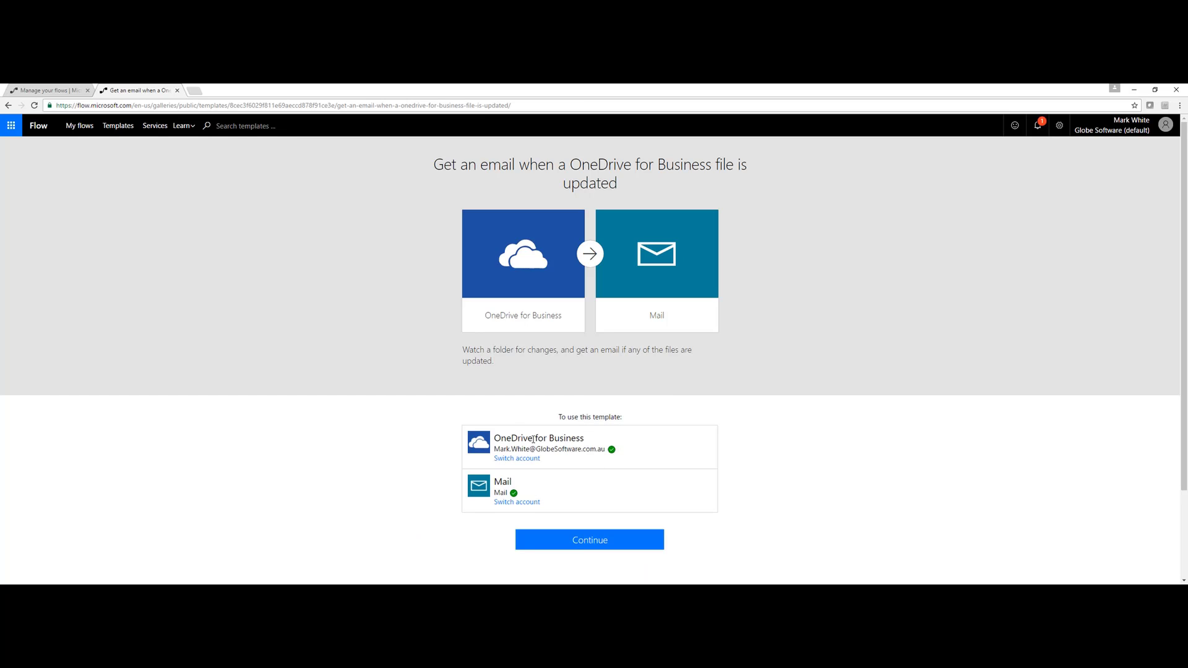
{"action": "left_click", "coordinate": [576, 542]}
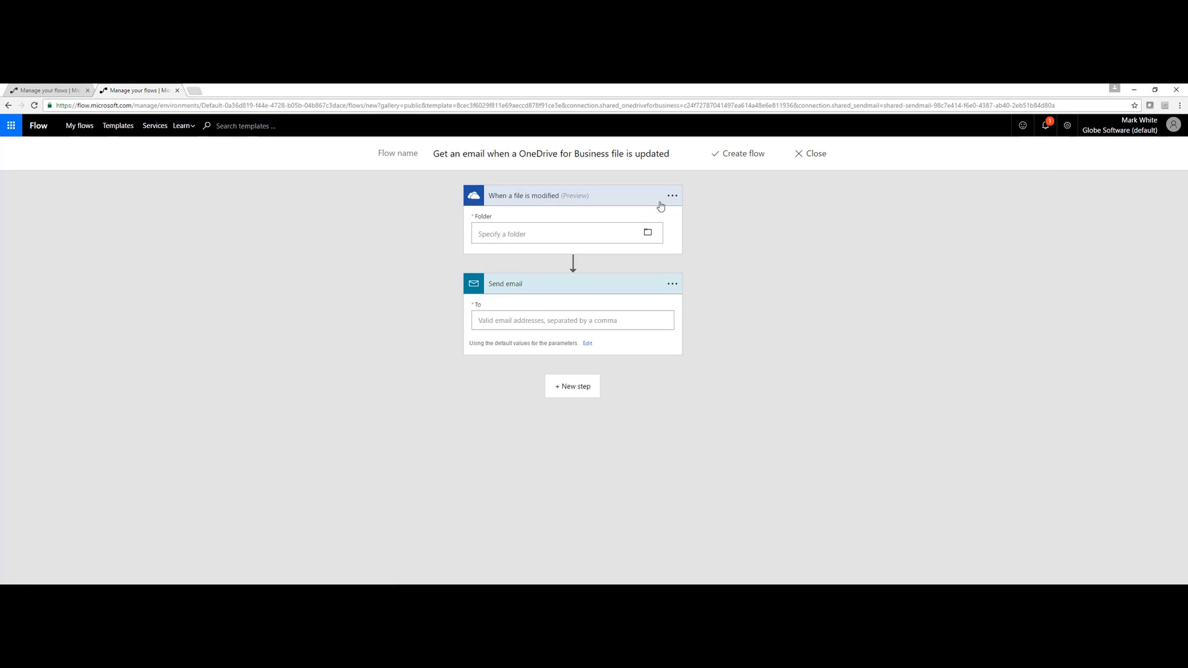
Step: Show the folder choices for the file-modified trigger and the dynamic content available for the Send email recipient
{"action": "left_click", "coordinate": [647, 233]}
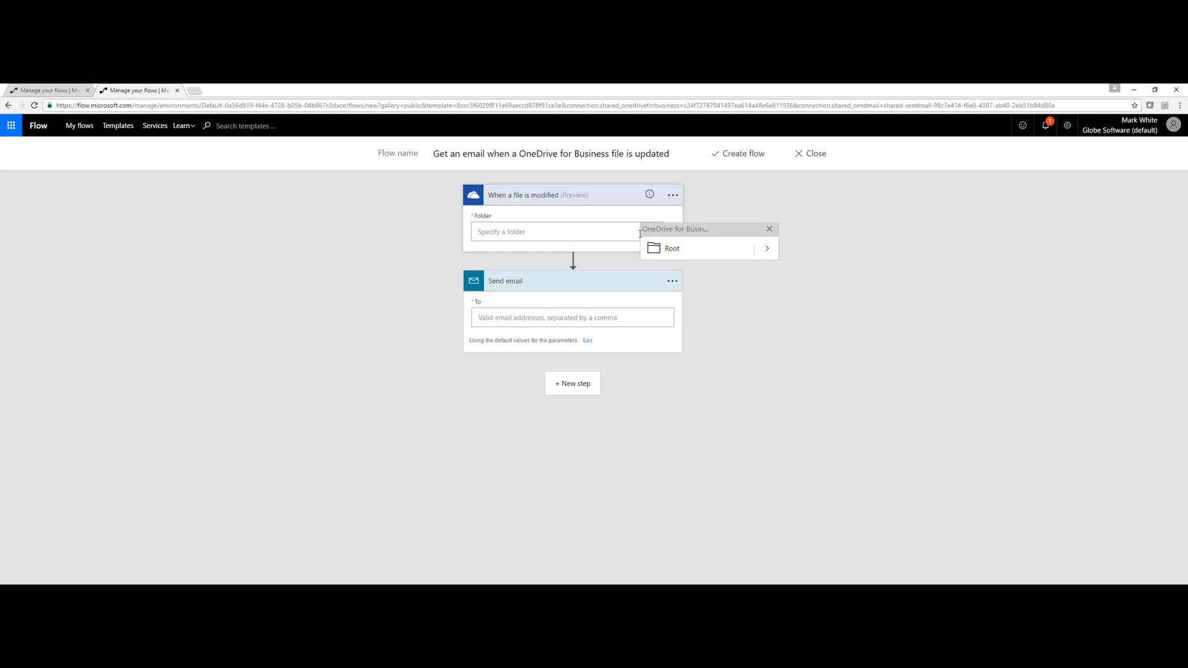
{"action": "left_click", "coordinate": [630, 322]}
{"action": "left_click", "coordinate": [668, 288]}
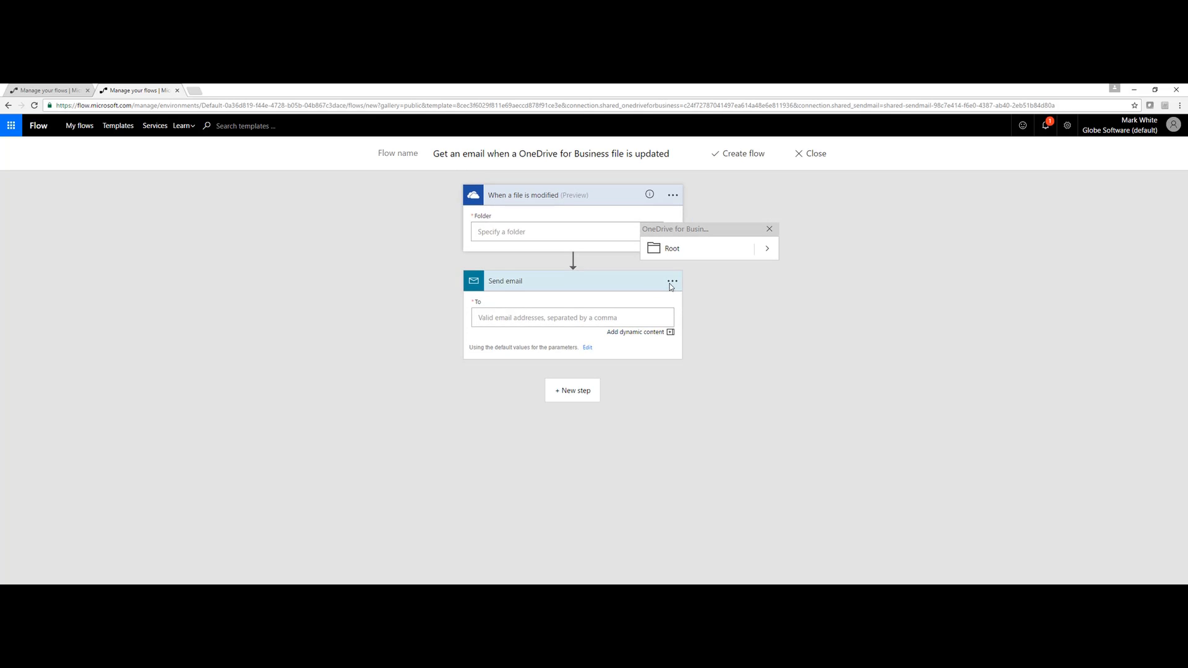
{"action": "left_click", "coordinate": [609, 326]}
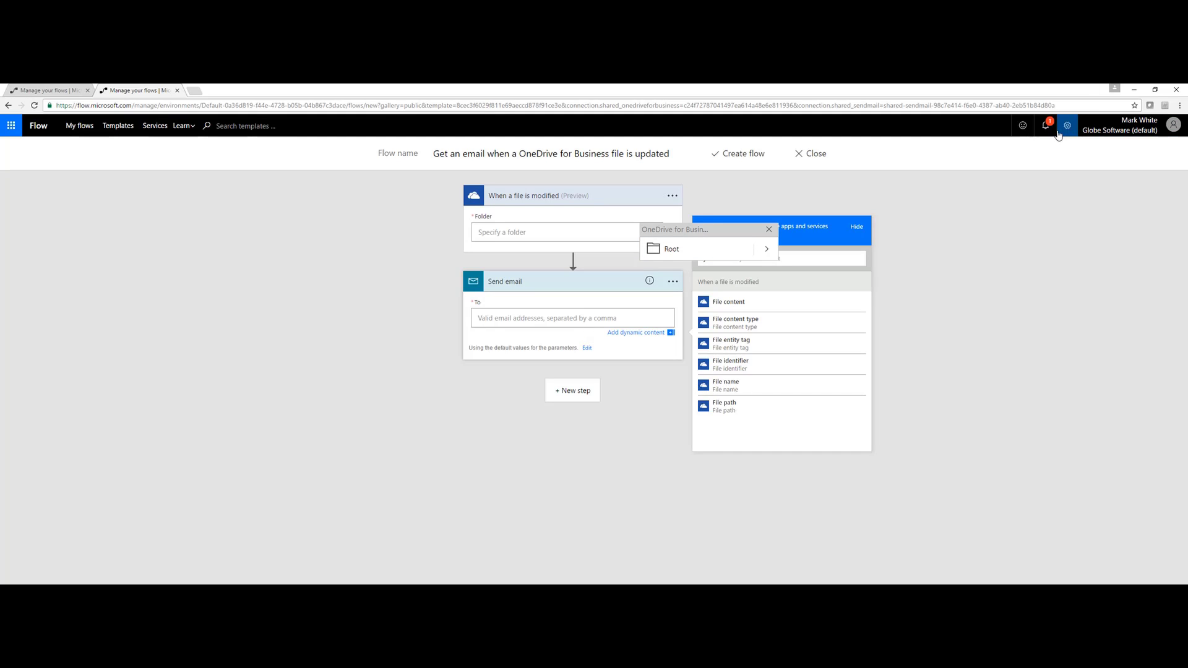
Step: Check the account's environments, the flow notifications and the site settings
{"action": "left_click", "coordinate": [1091, 134]}
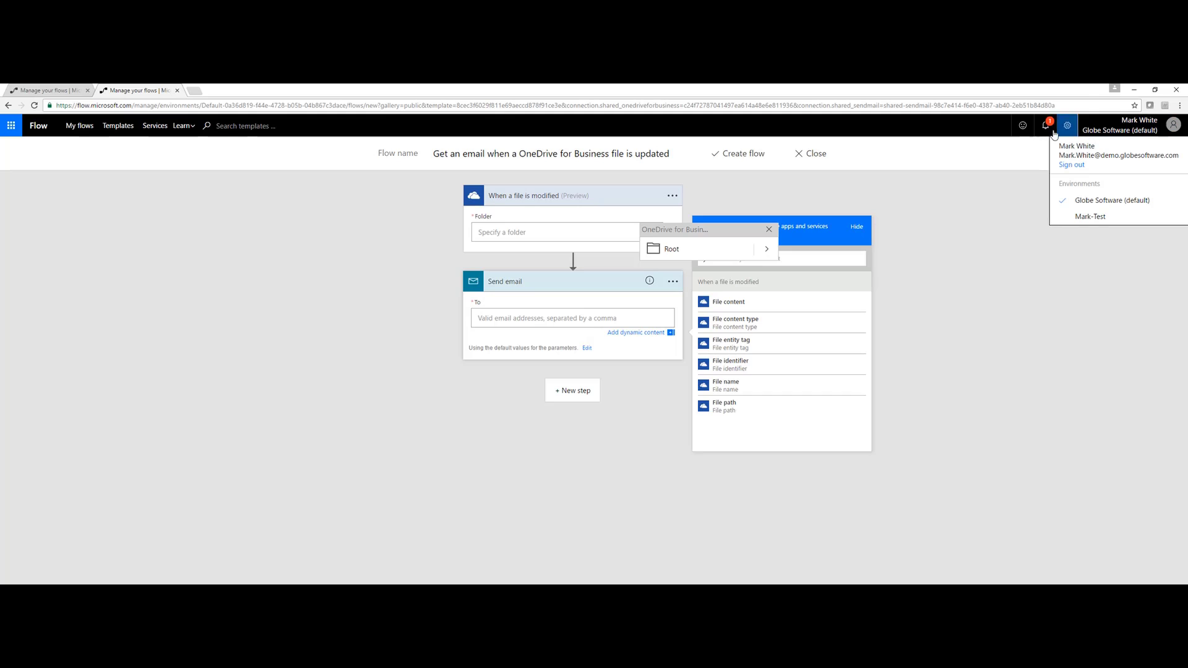
{"action": "left_click", "coordinate": [1065, 131]}
{"action": "left_click", "coordinate": [1045, 126]}
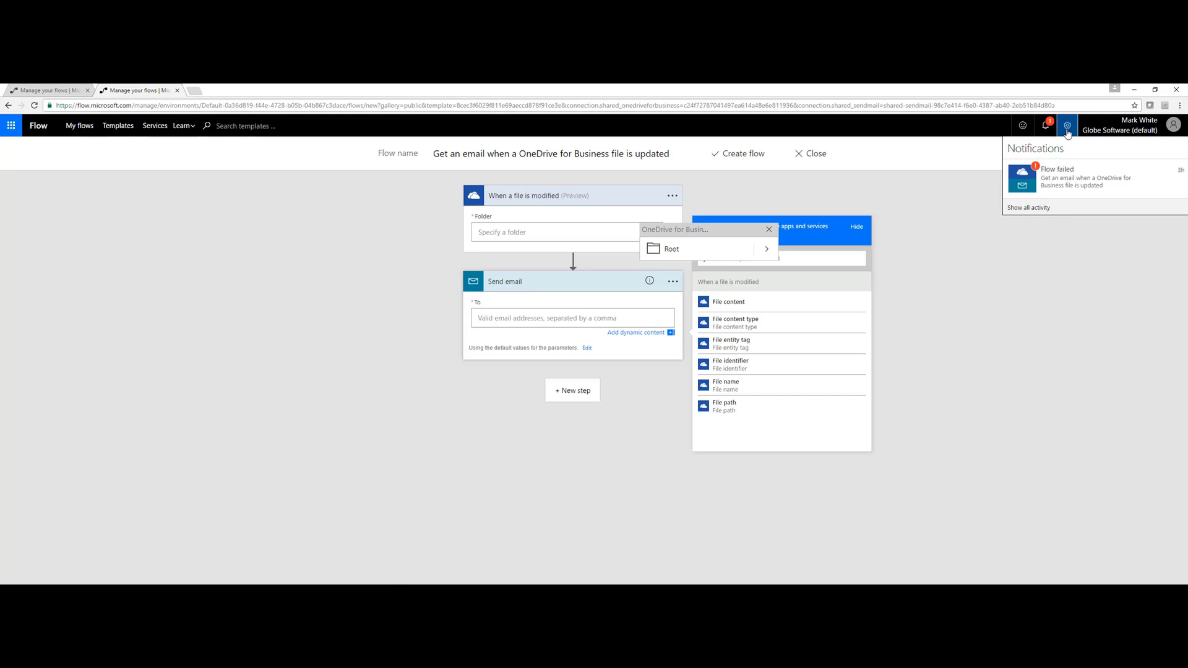
{"action": "left_click", "coordinate": [1067, 125]}
{"action": "left_click", "coordinate": [1070, 149]}
Step: Open the existing "Get an email when a OneDrive for Business file is updated" flow for editing and inspect its trigger's folder choices
{"action": "left_click", "coordinate": [643, 161]}
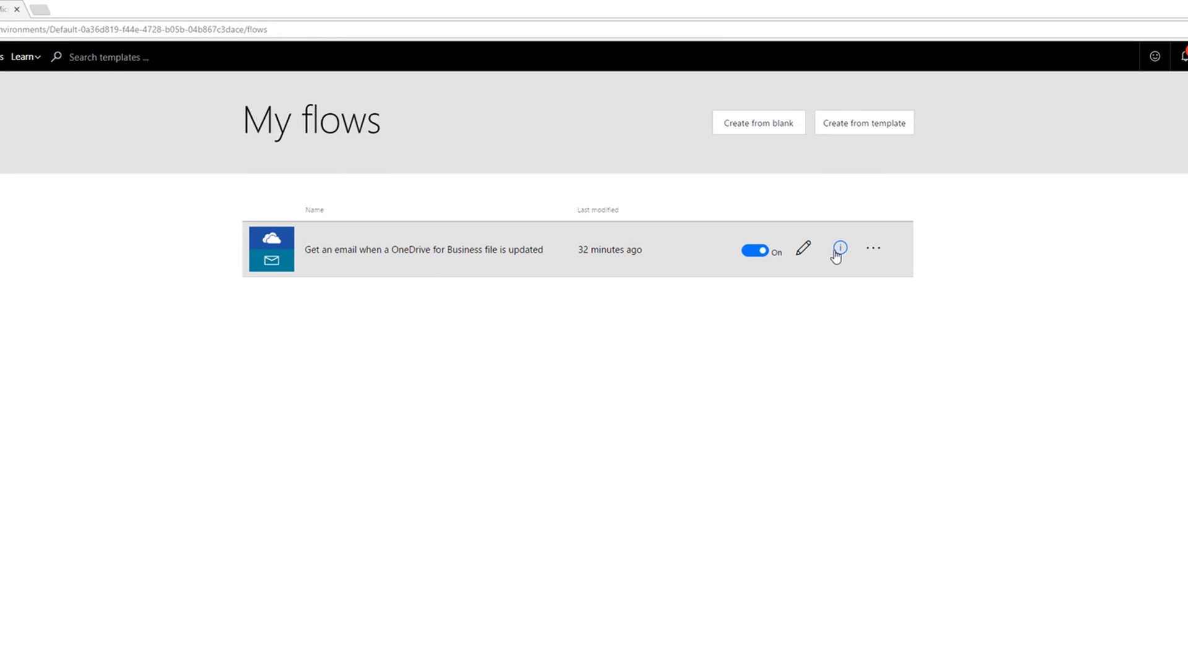
{"action": "left_click", "coordinate": [804, 251]}
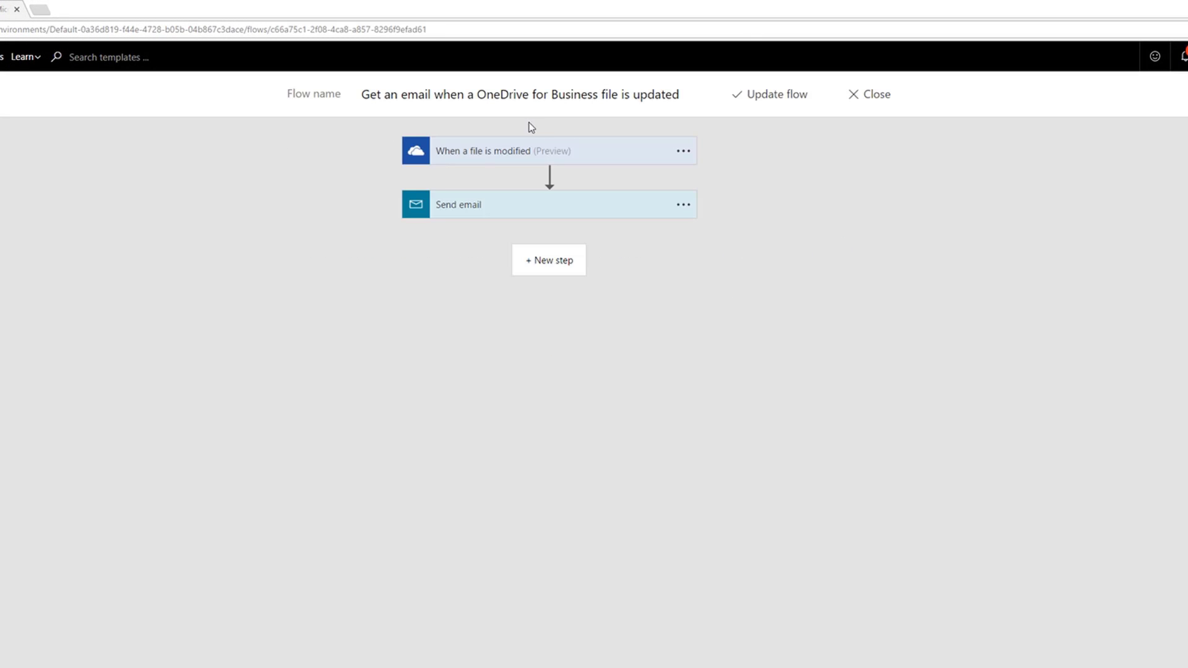
{"action": "left_click", "coordinate": [558, 150]}
{"action": "left_click", "coordinate": [512, 196]}
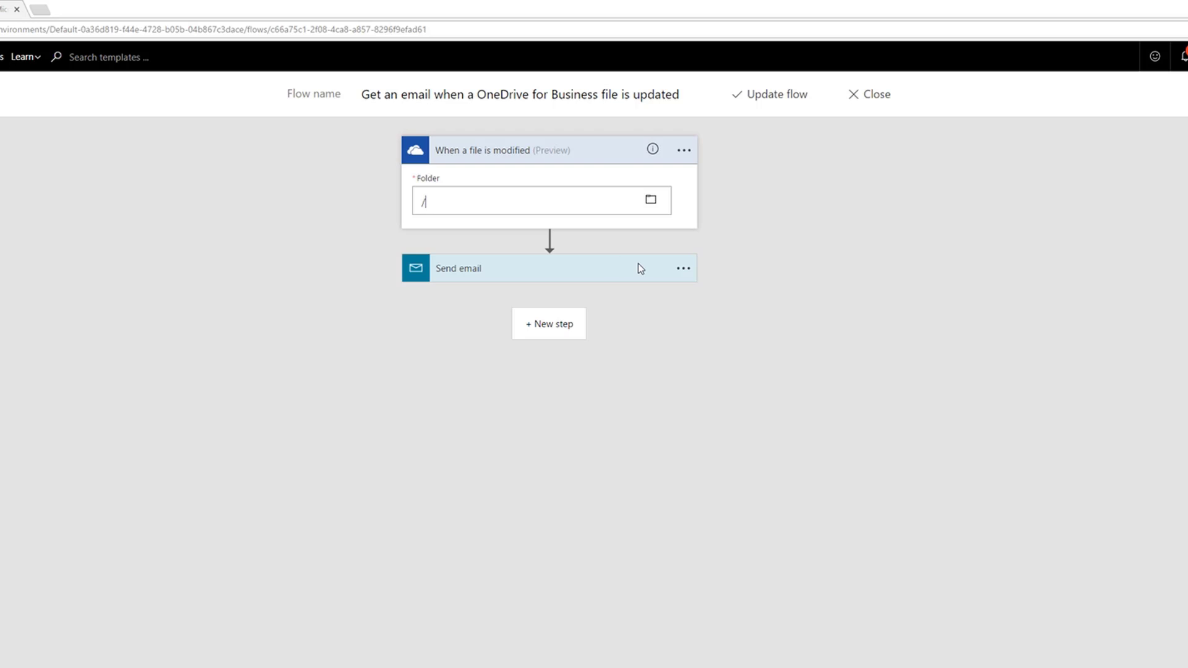
{"action": "left_click", "coordinate": [658, 202]}
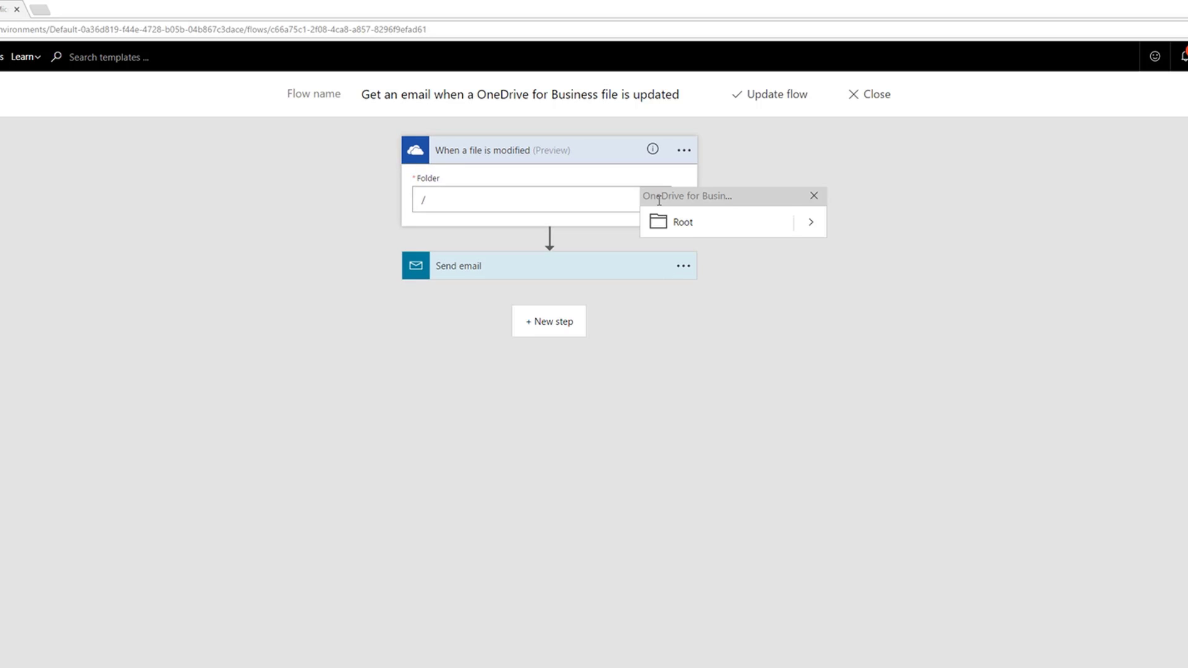
{"action": "left_click", "coordinate": [799, 224]}
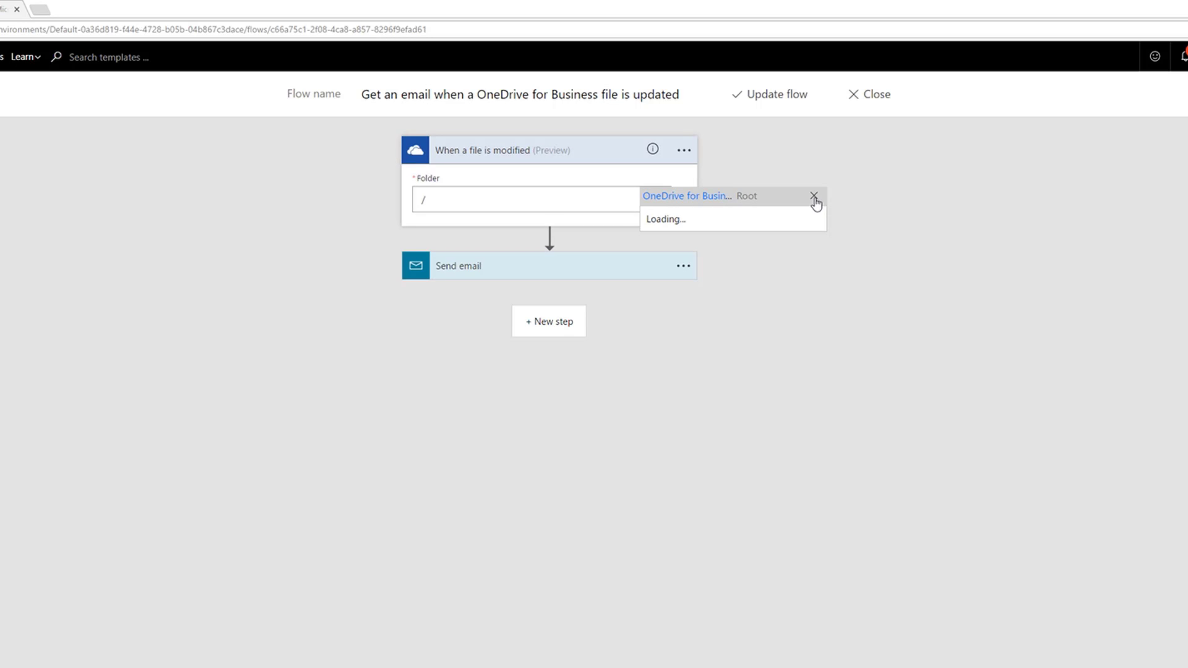
{"action": "left_click", "coordinate": [814, 198]}
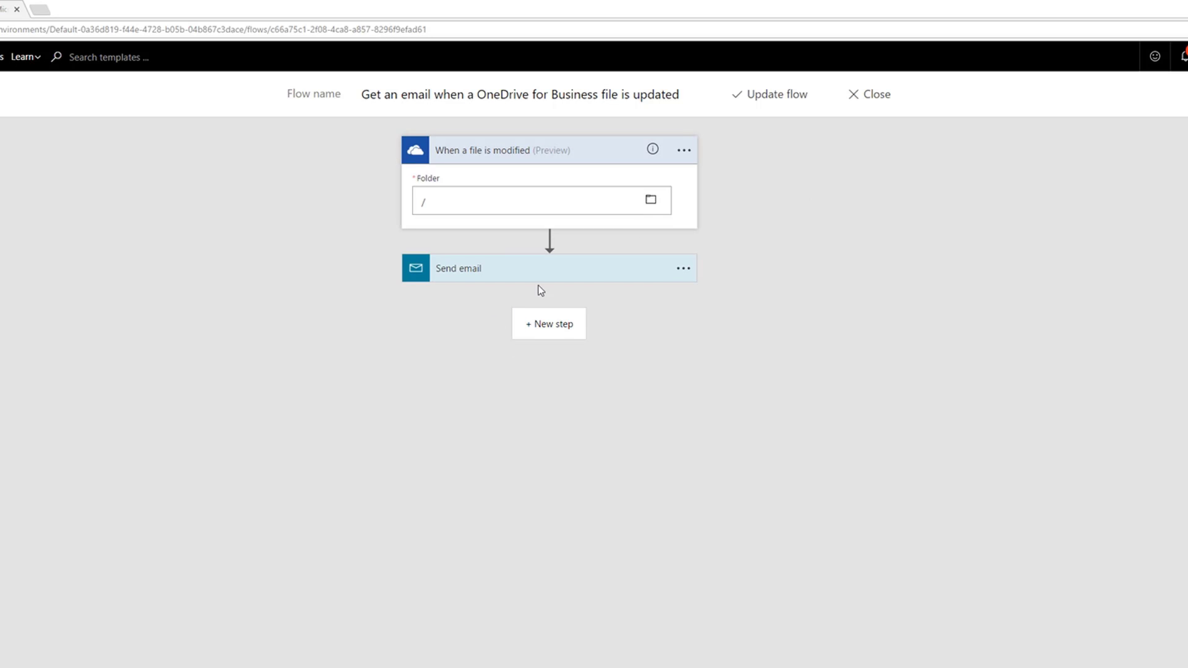
Step: Expand the flow's Send email action to review its recipients, subject and email body
{"action": "left_click", "coordinate": [681, 271]}
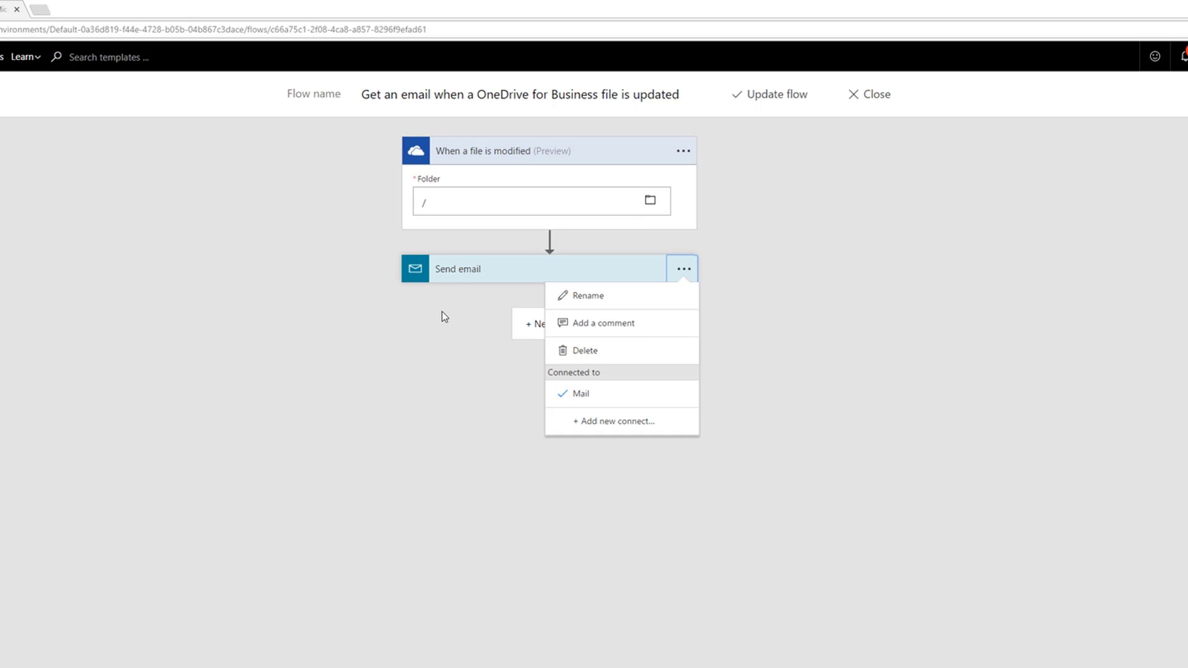
{"action": "left_click", "coordinate": [464, 272]}
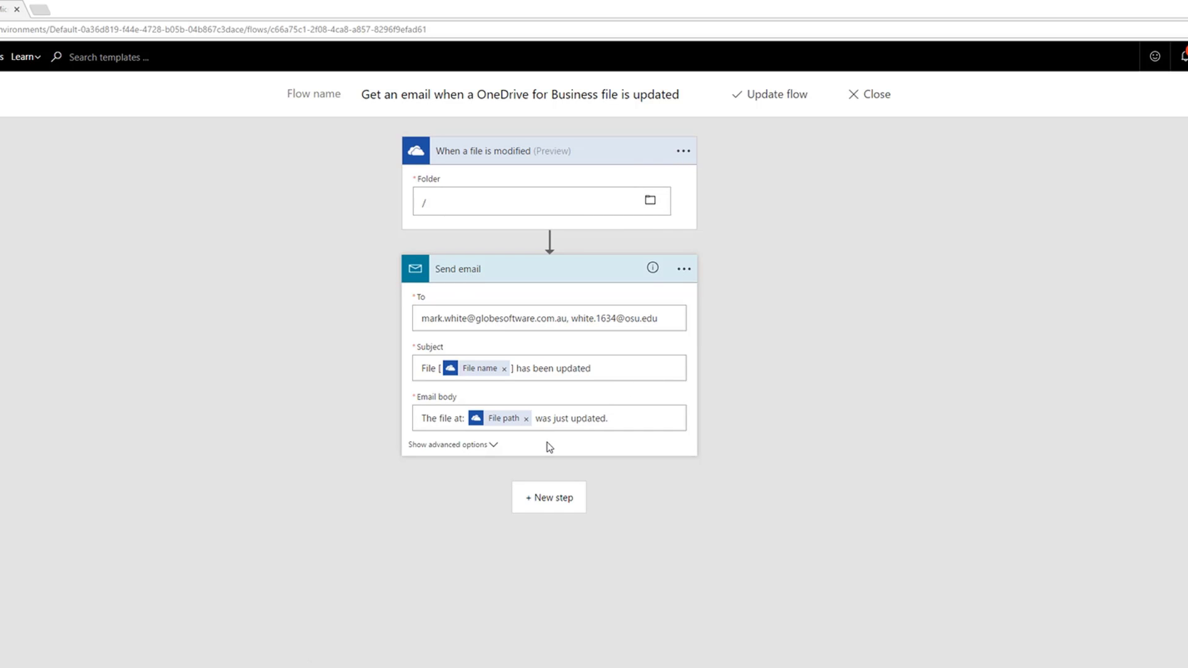
Step: Show the Send email action's advanced options and review its recipients, subject, attachment and attachment file name
{"action": "left_click", "coordinate": [474, 449]}
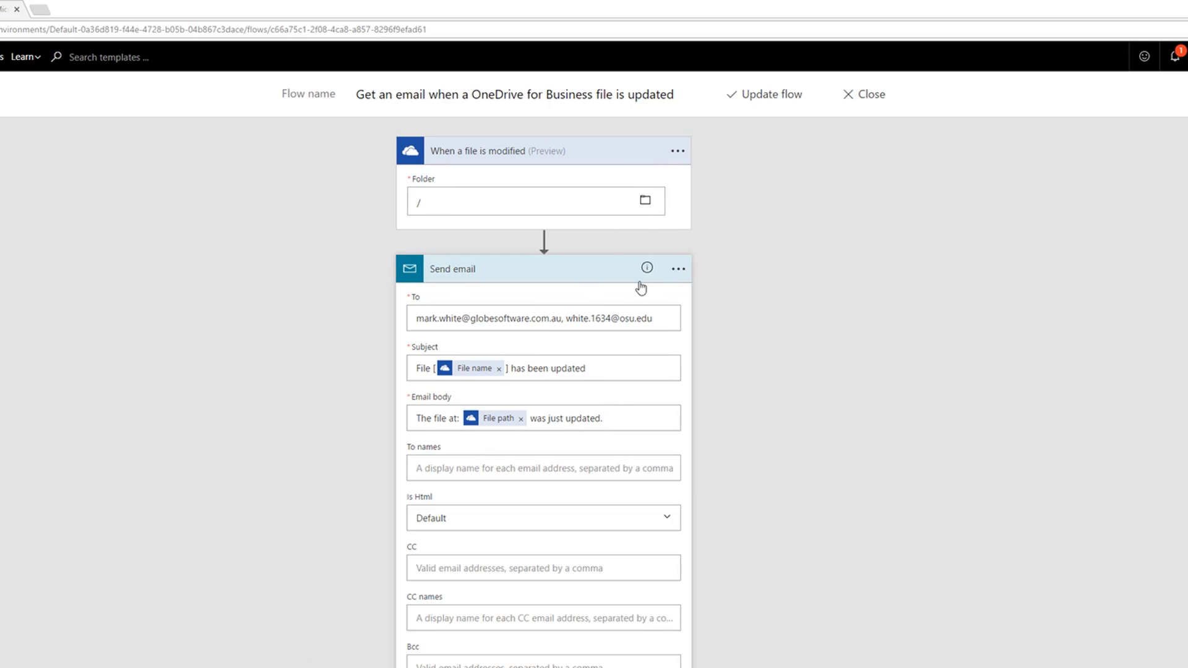
{"action": "left_click", "coordinate": [648, 317]}
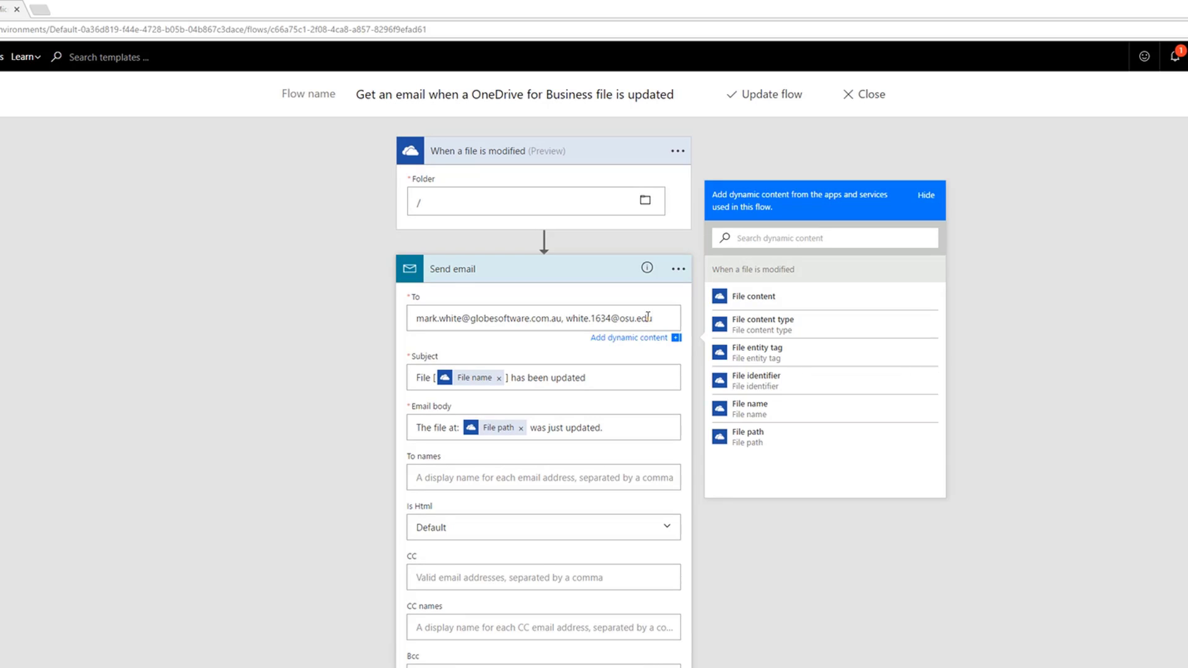
{"action": "left_click", "coordinate": [606, 377]}
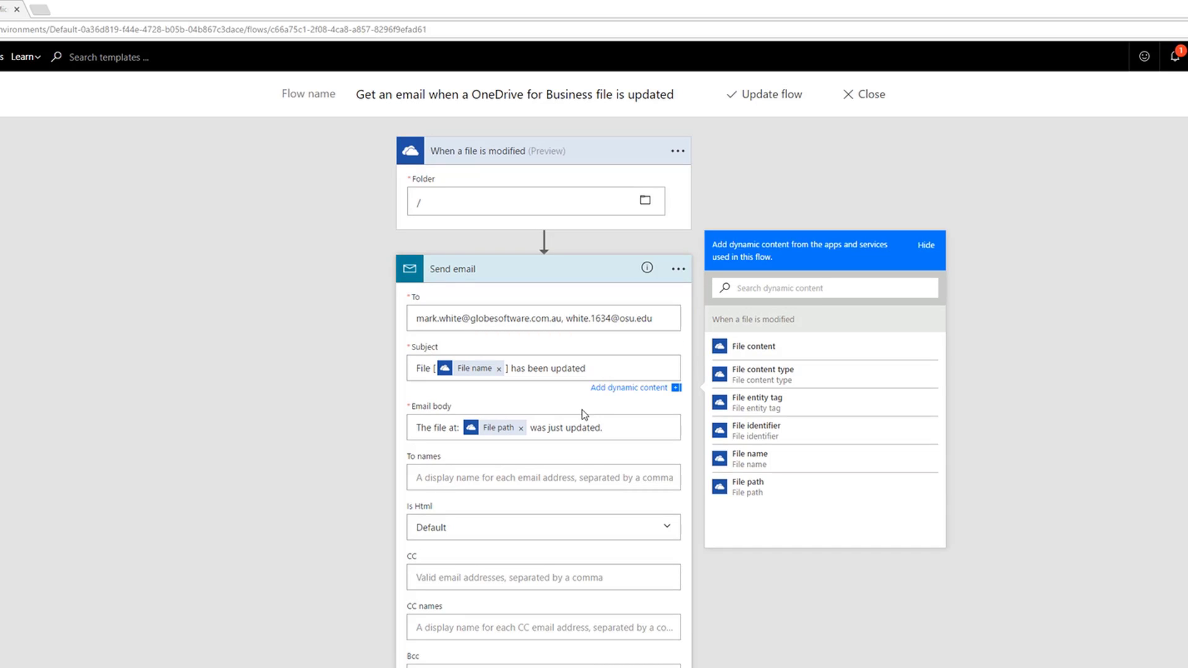
{"action": "scroll", "coordinate": [572, 427], "scroll_direction": "down", "scroll_amount": 1}
{"action": "scroll", "coordinate": [480, 442], "scroll_direction": "down", "scroll_amount": 3}
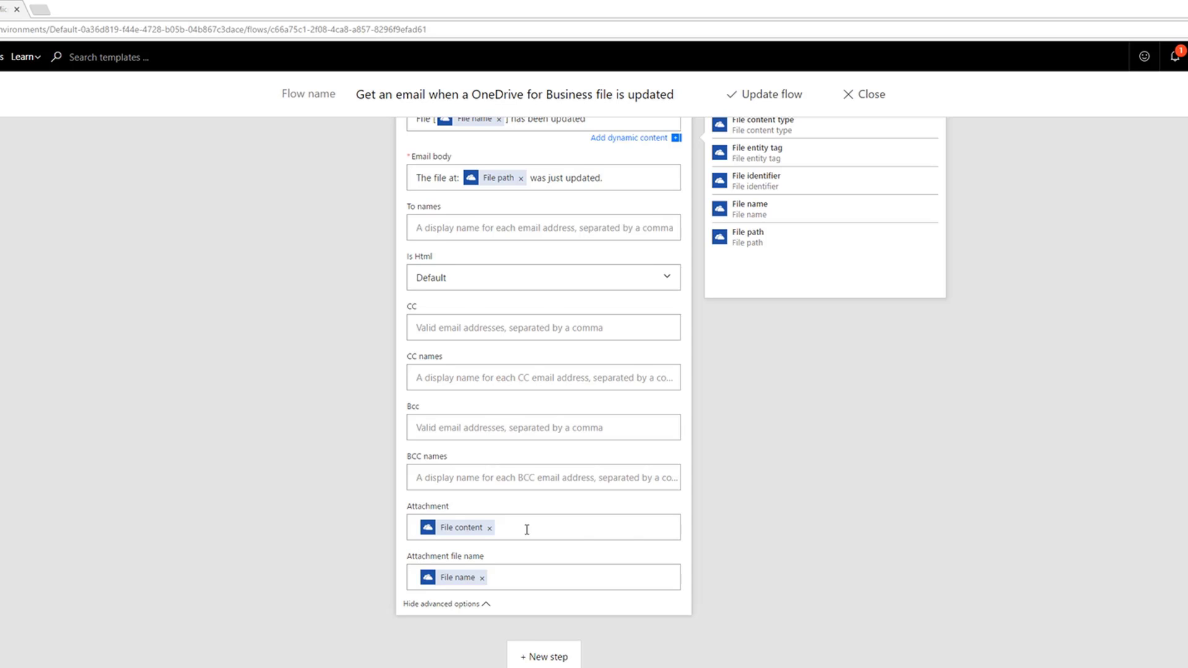
{"action": "left_click", "coordinate": [525, 530]}
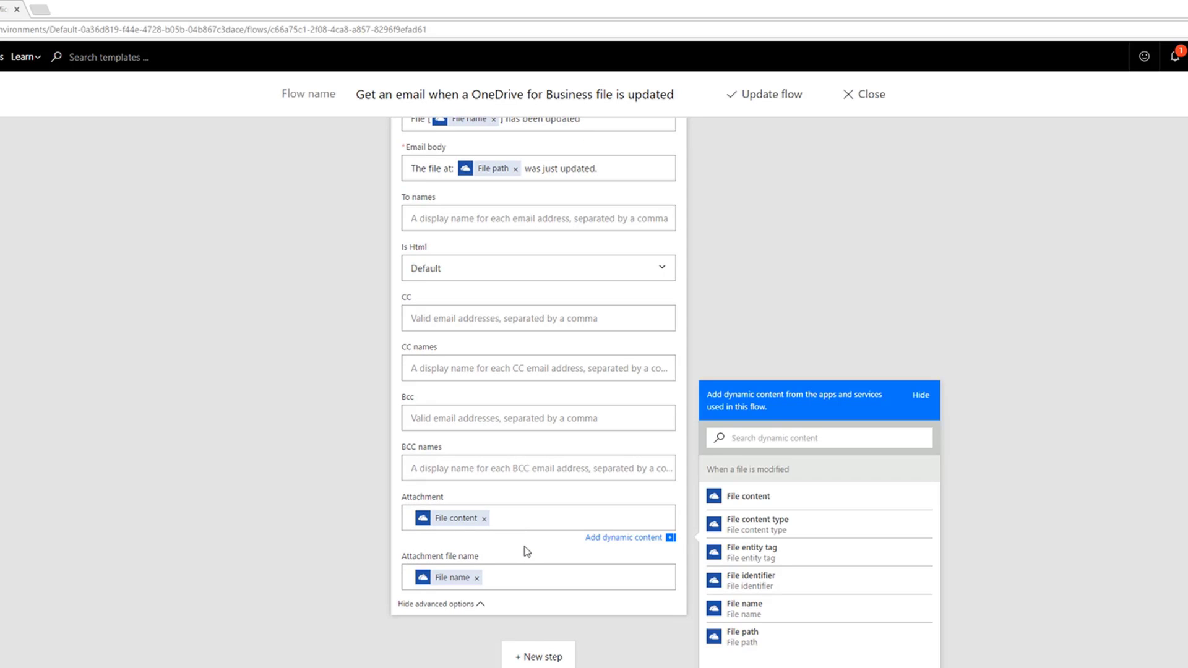
{"action": "scroll", "coordinate": [567, 562], "scroll_direction": "up", "scroll_amount": 4}
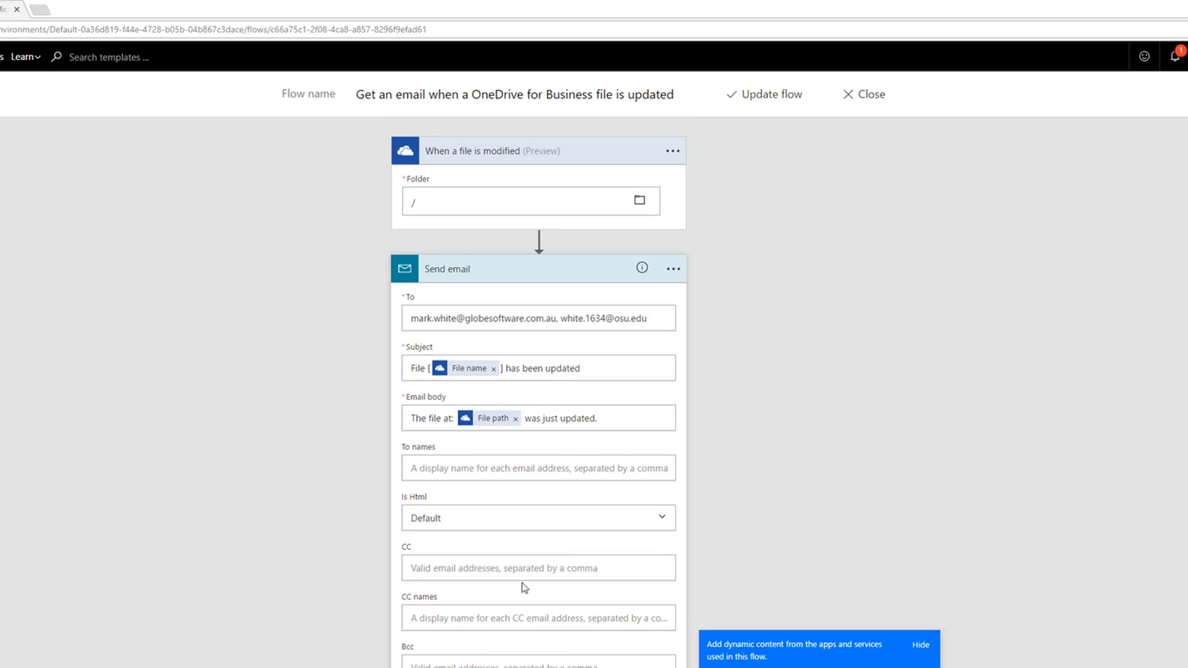
Step: Switch to the Automation window and process the scheduled "Cust Trans Example with Geography - Miami" report immediately
{"action": "key", "text": "alt+Tab"}
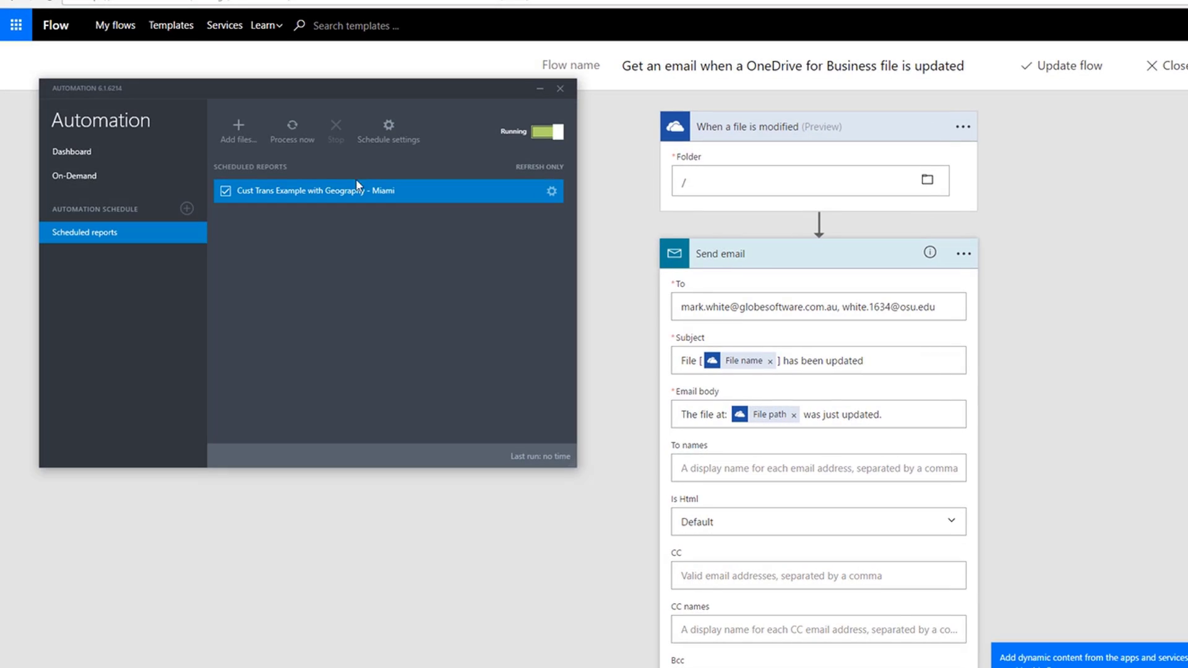
{"action": "left_click", "coordinate": [294, 138]}
{"action": "left_click", "coordinate": [551, 191]}
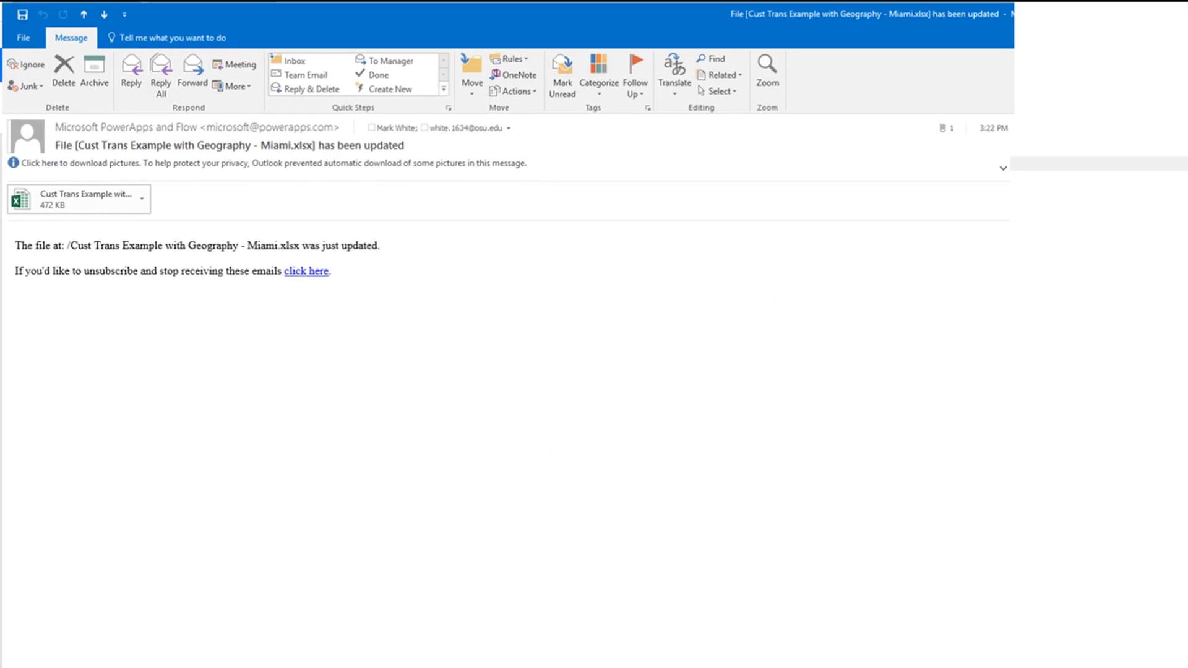
Step: Examine the updated file's name in the body and subject of the notification email received from Microsoft Flow
{"action": "left_click", "coordinate": [71, 144]}
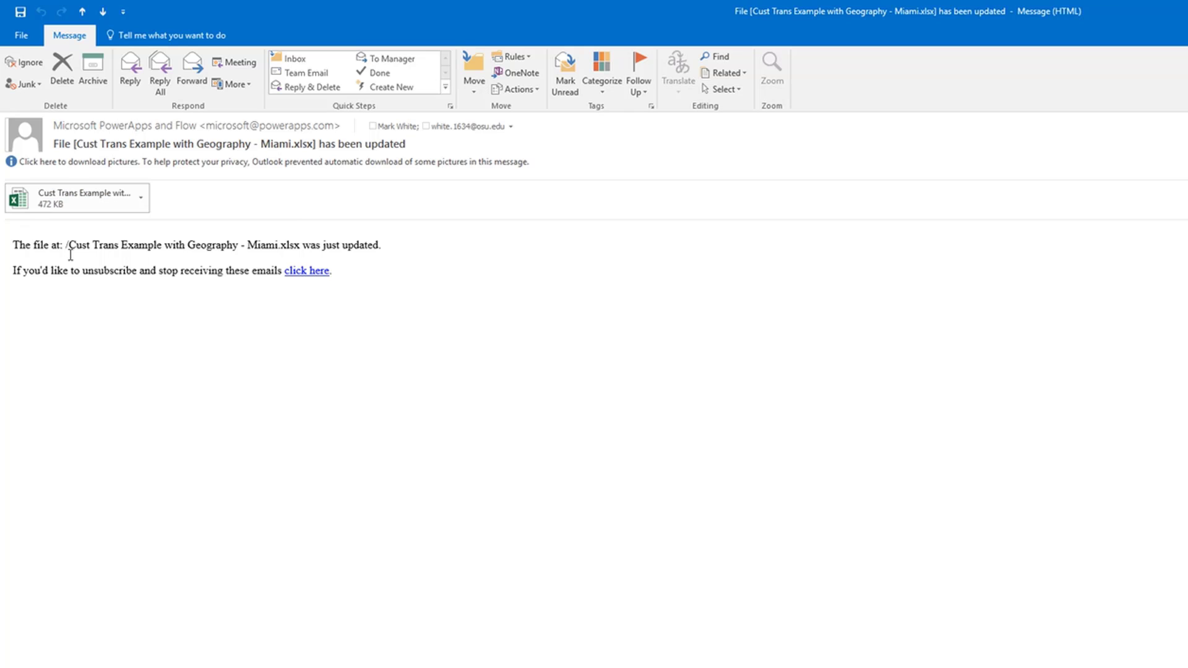
{"action": "left_click_drag", "start_coordinate": [75, 247], "coordinate": [287, 239]}
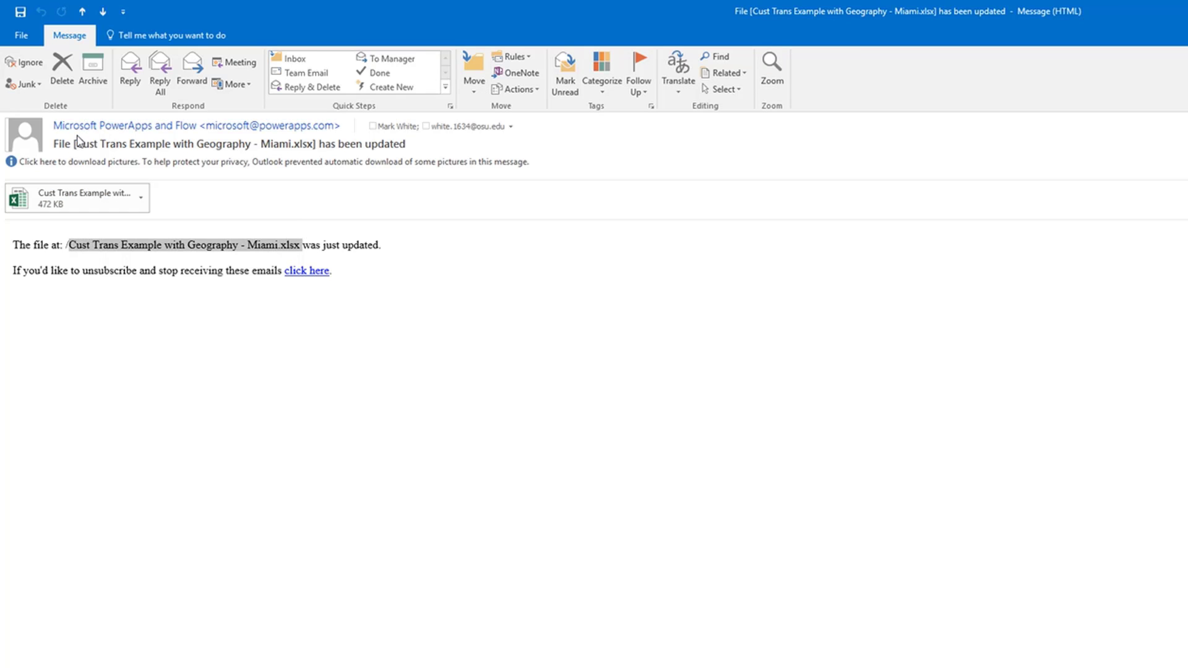
{"action": "left_click_drag", "start_coordinate": [75, 143], "coordinate": [318, 164]}
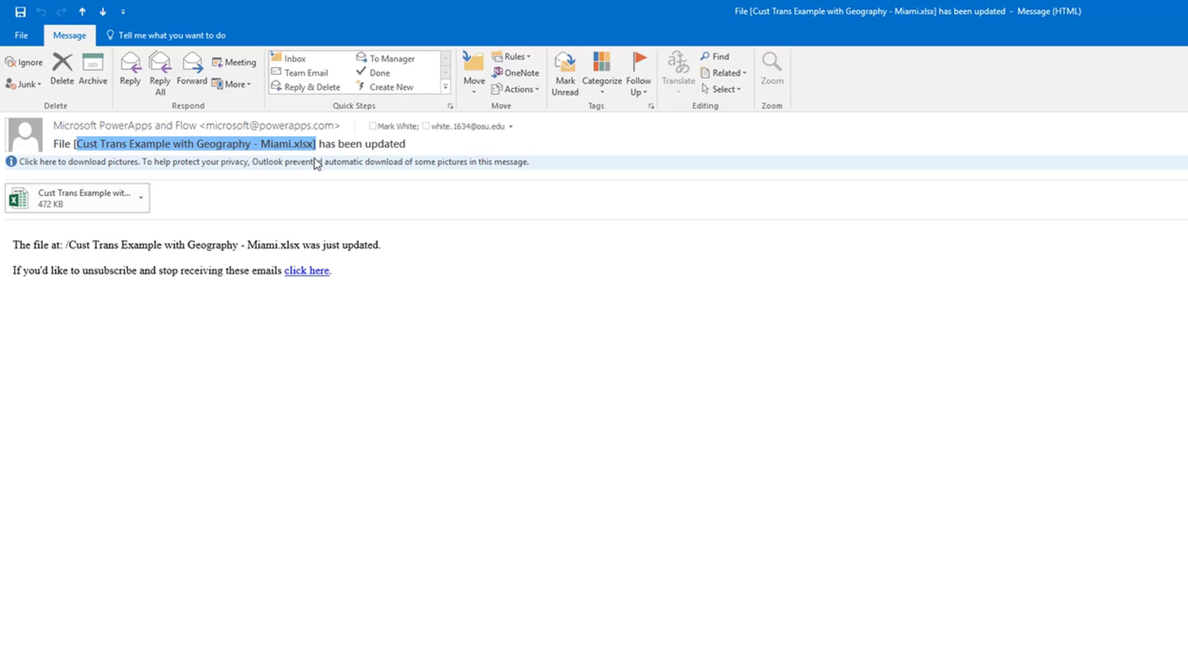